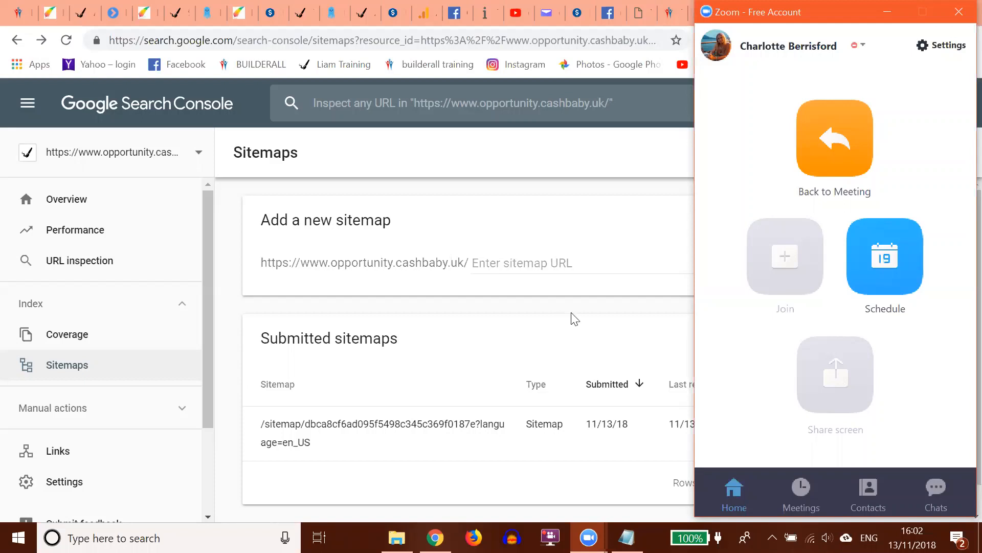
- Open the Add property dialog from the Search Console property selector
click(884, 12)
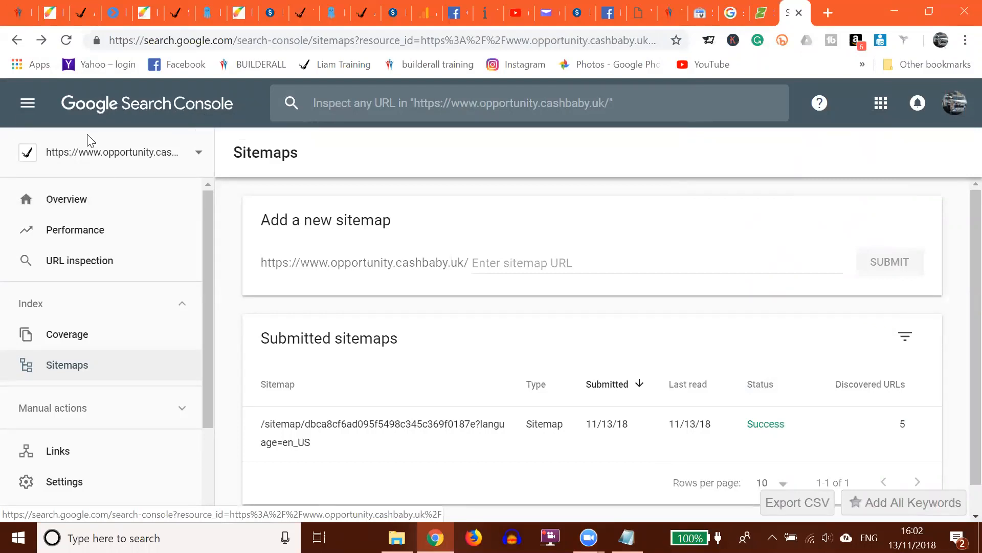
click(104, 153)
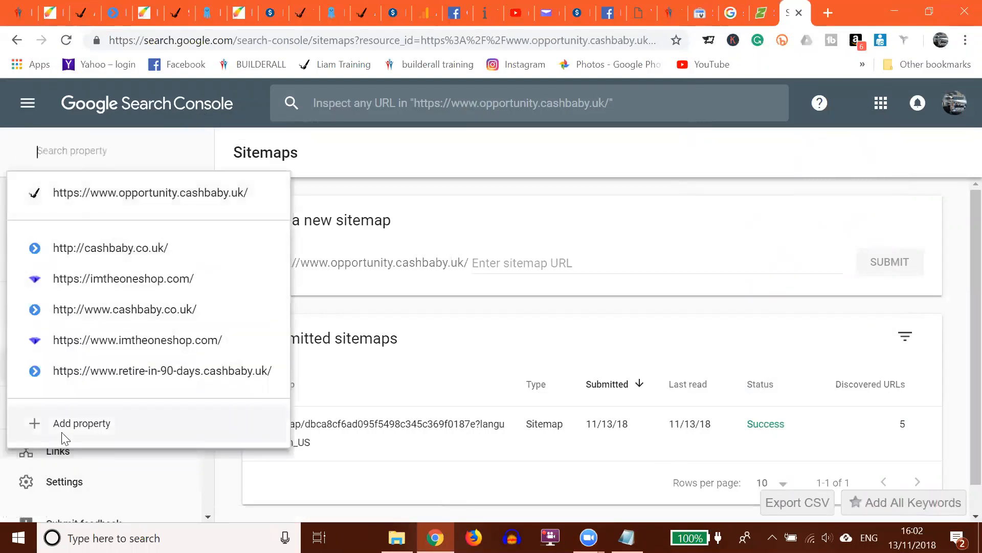
click(82, 423)
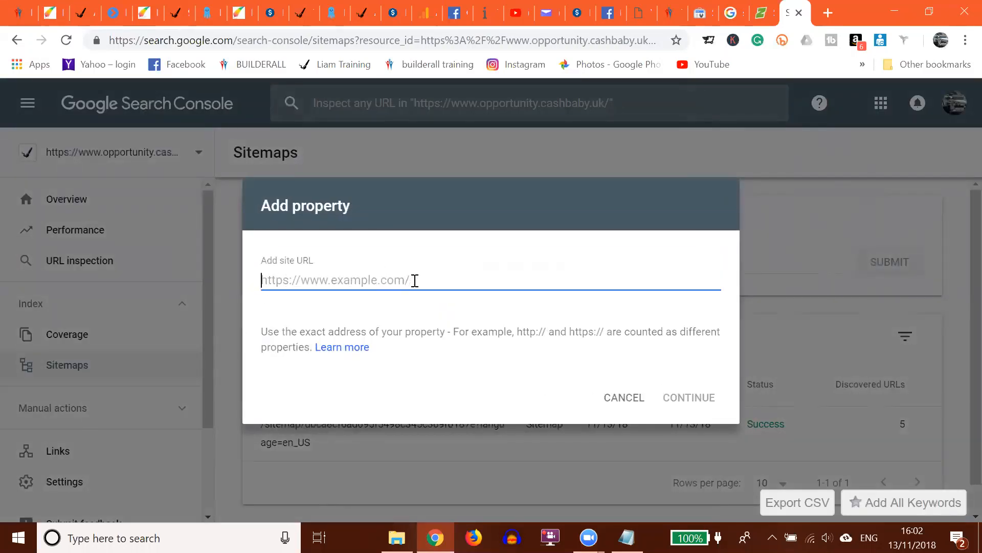
- Open the 7step.cashbaby.uk site from the Builderall site list and copy its address
click(15, 12)
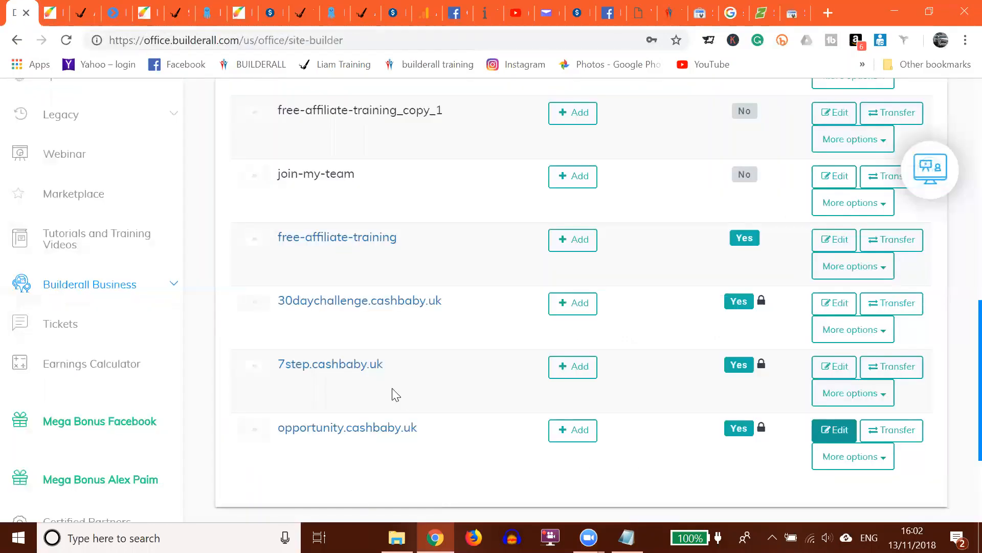
click(337, 369)
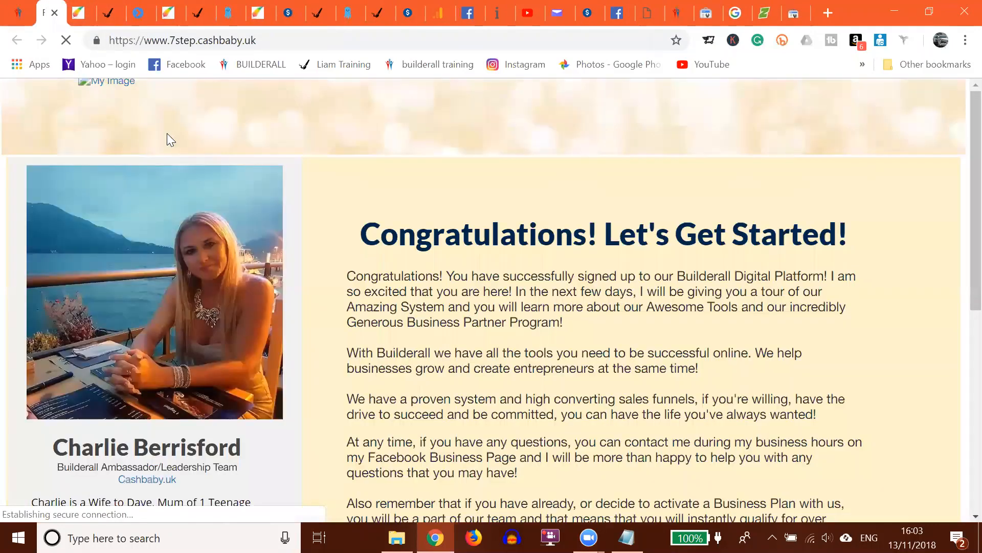
right_click(208, 41)
key(ctrl+c)
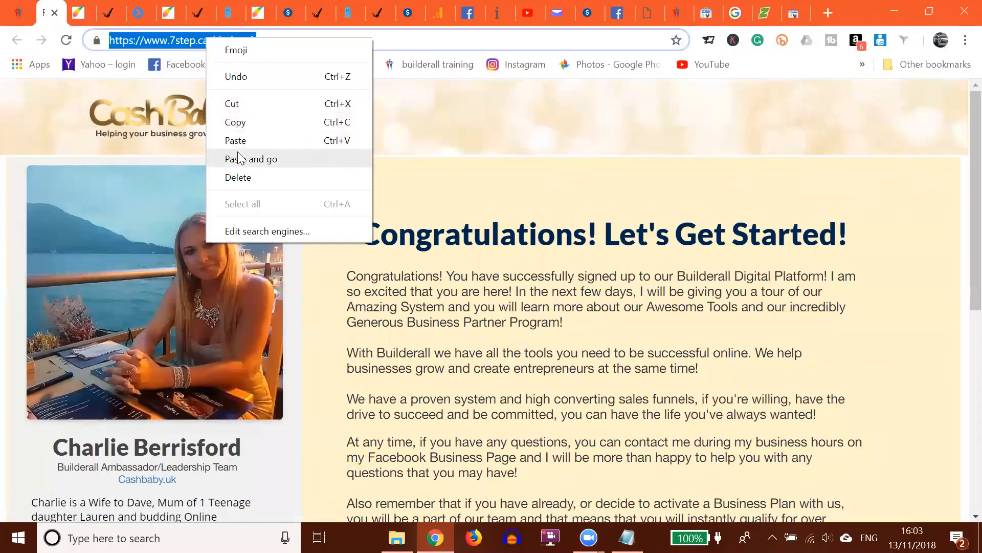
click(241, 123)
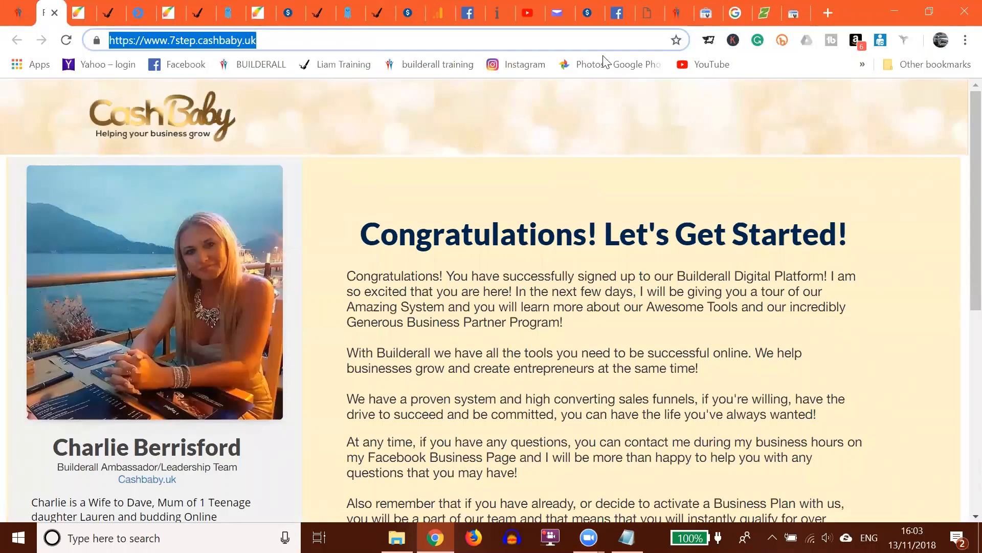
click(792, 13)
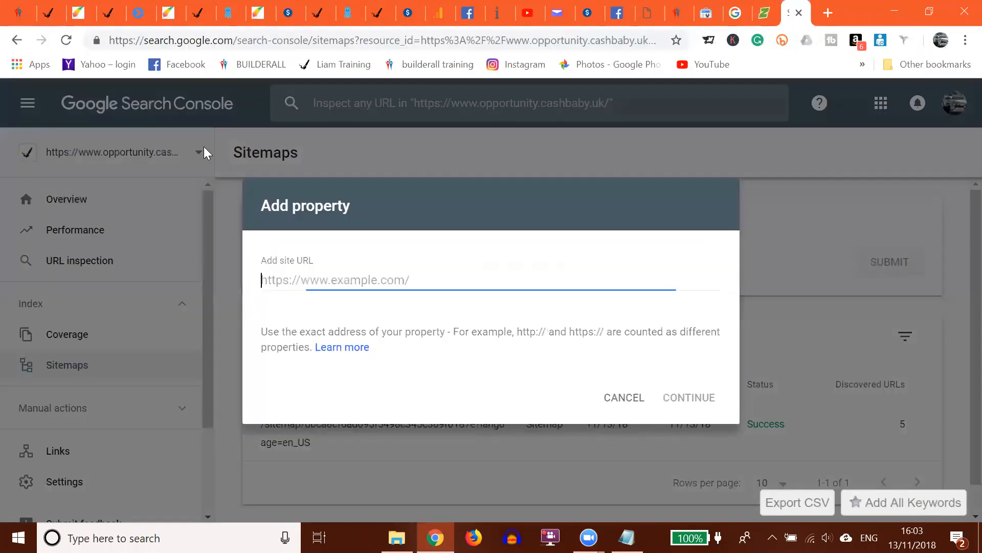
right_click(294, 281)
click(340, 160)
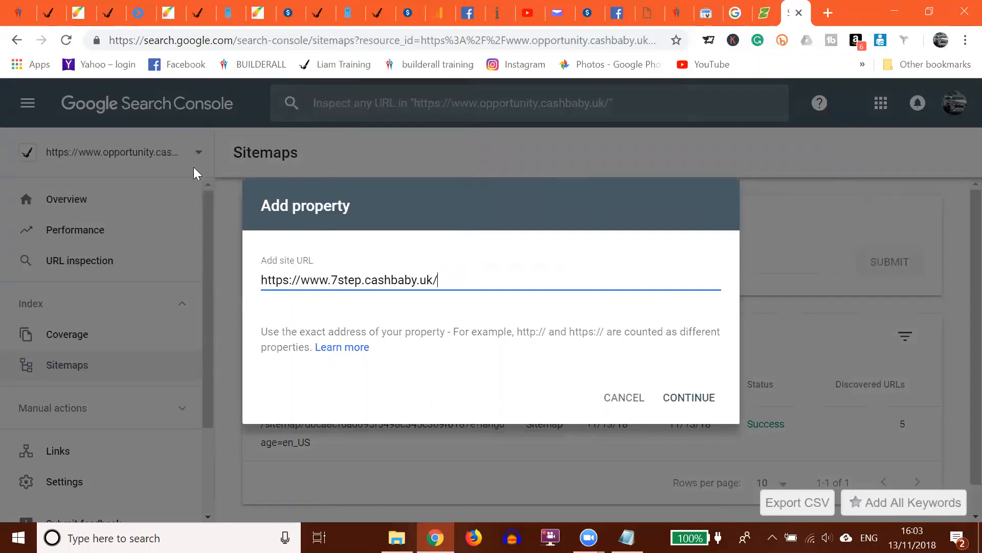
click(688, 399)
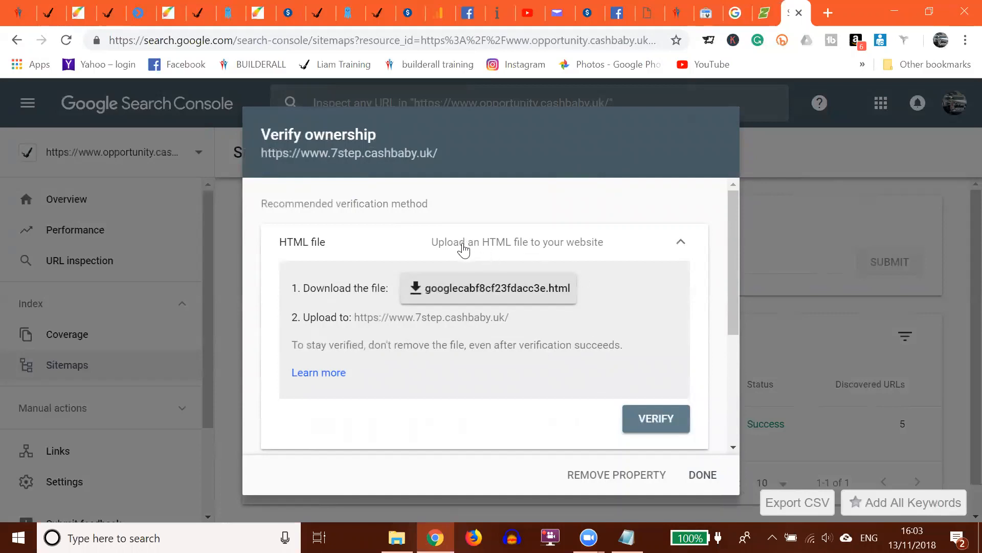
- Switch to the HTML tag verification method and copy the google-site-verification meta tag
click(519, 249)
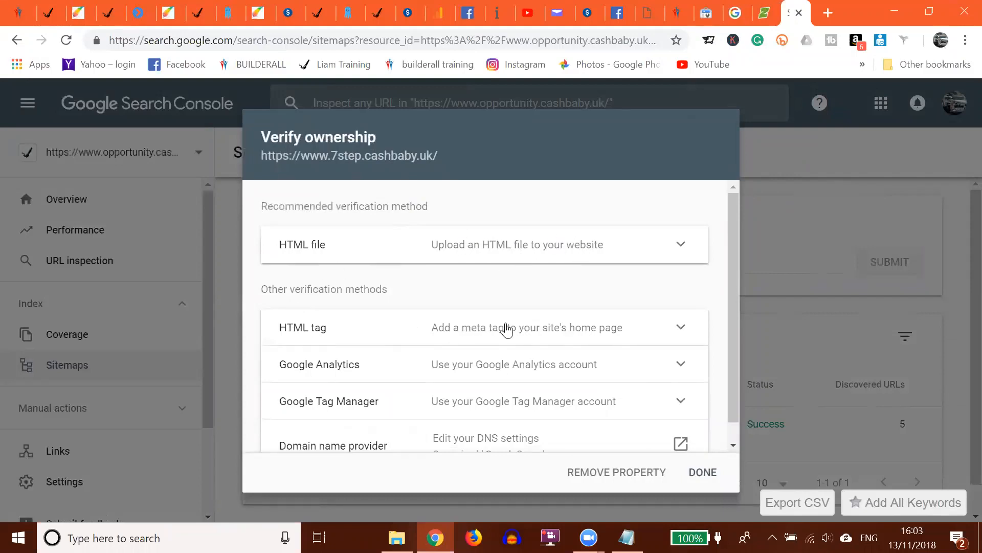
click(544, 333)
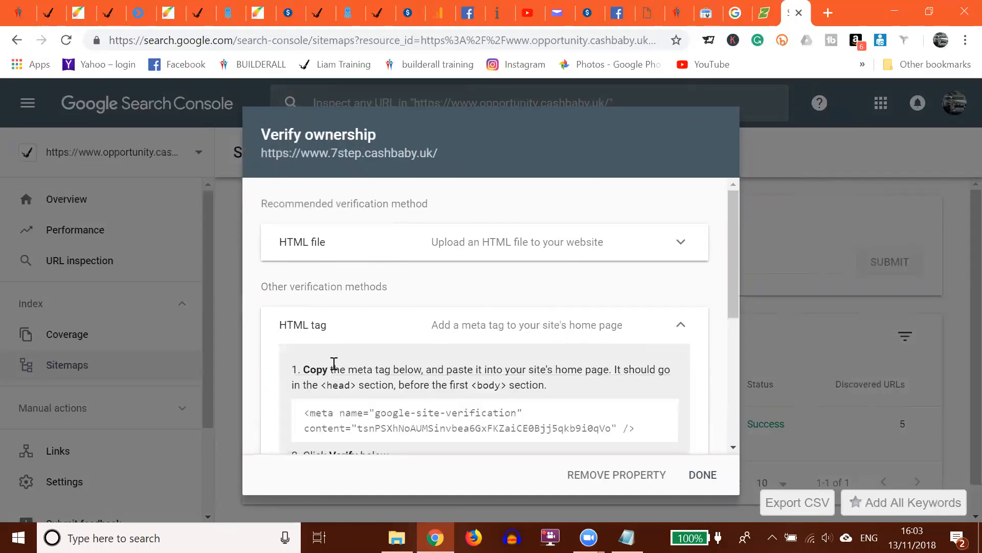
scroll(333, 358, down, 4)
scroll(347, 282, up, 2)
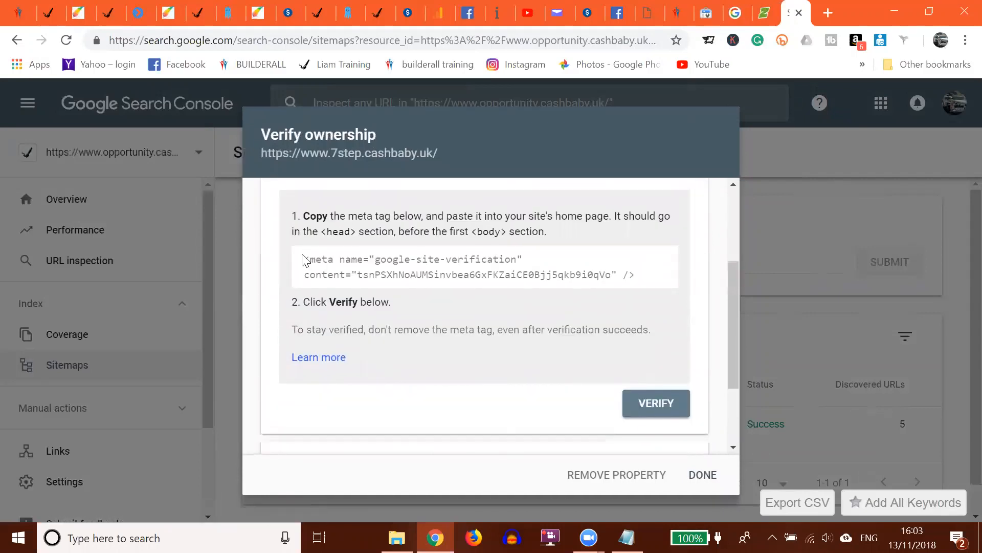
drag(303, 259, 634, 283)
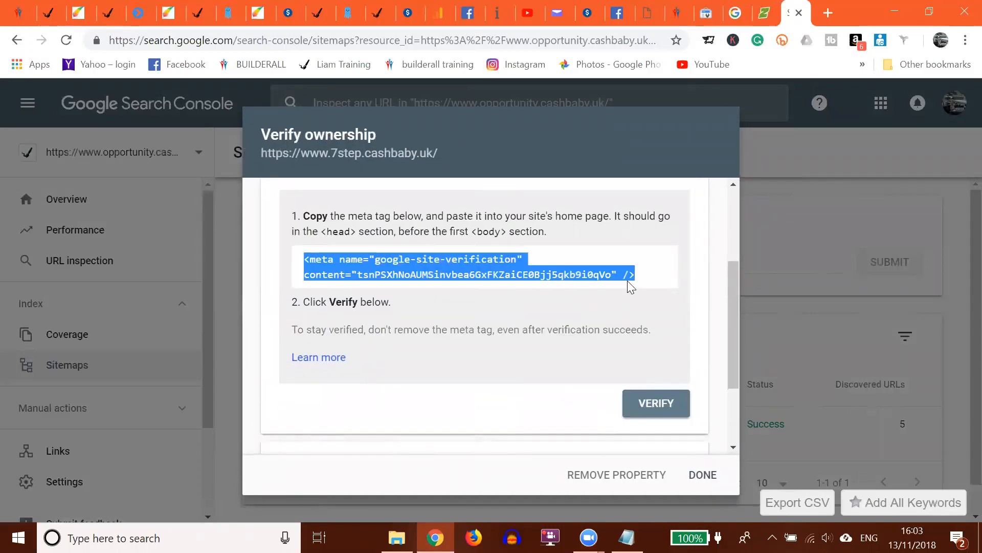
right_click(430, 269)
click(466, 277)
- Edit the 7step.cashbaby.uk site and open the Settings and SEO panel of its Funnel layout
click(17, 14)
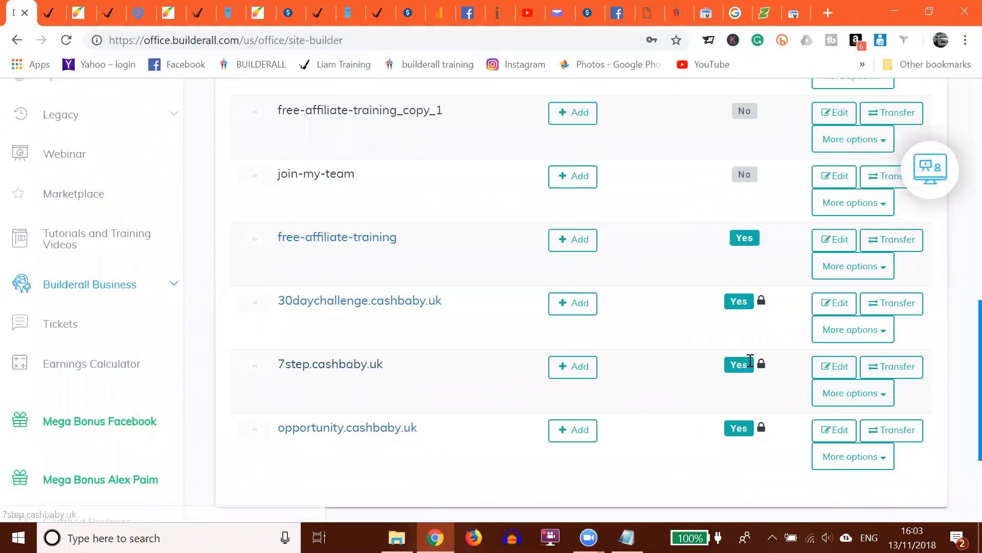
click(833, 368)
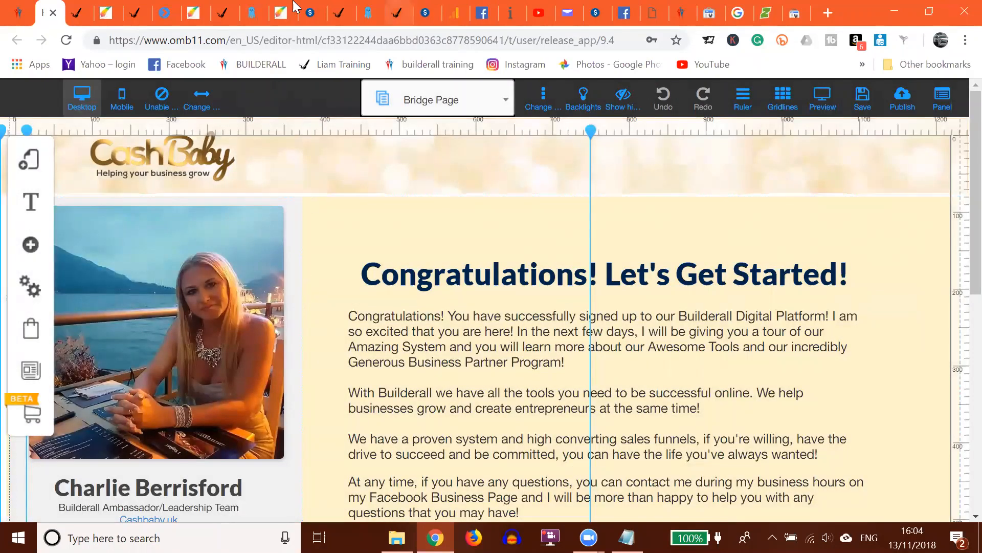
click(33, 165)
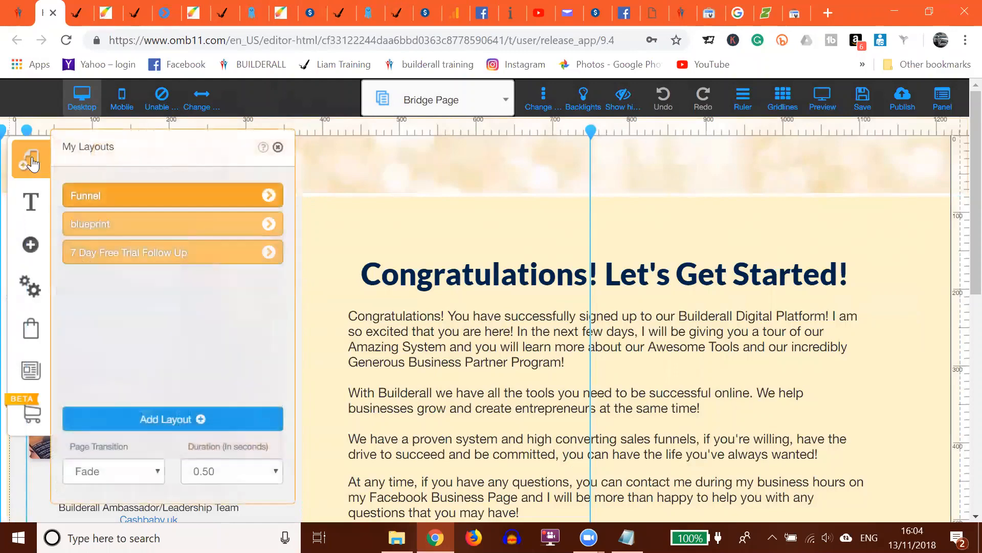
click(269, 197)
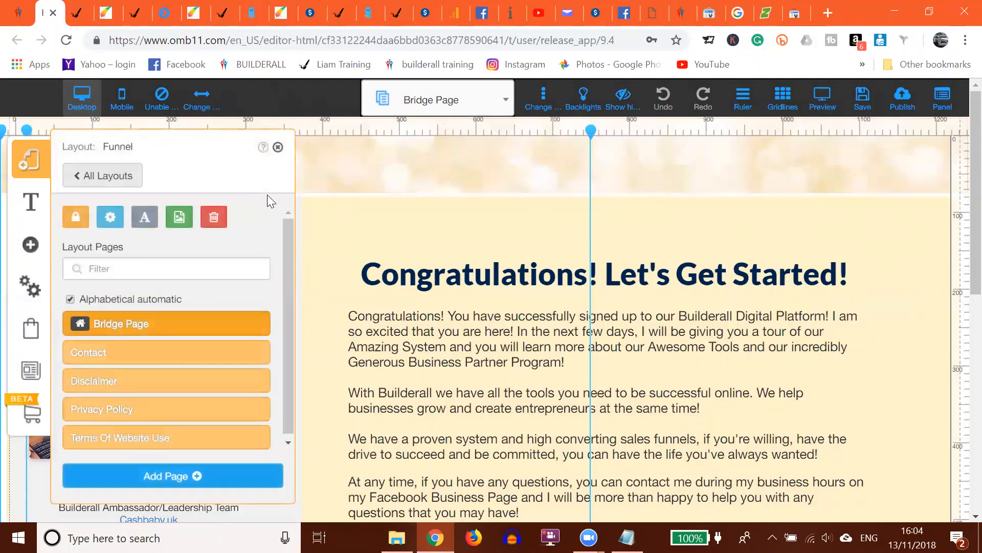
click(113, 219)
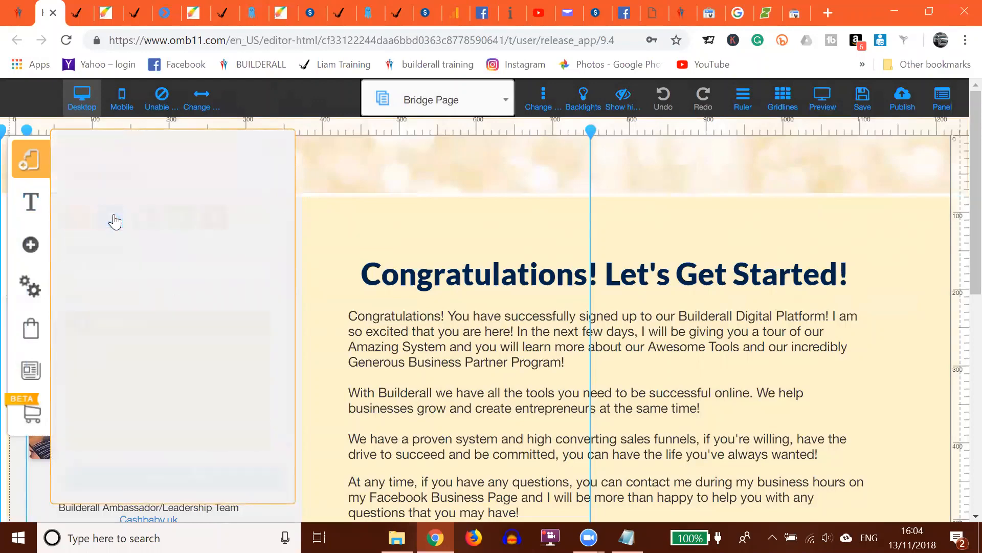
- Paste the site verification meta tag into the Meta Tags field
scroll(105, 215, down, 5)
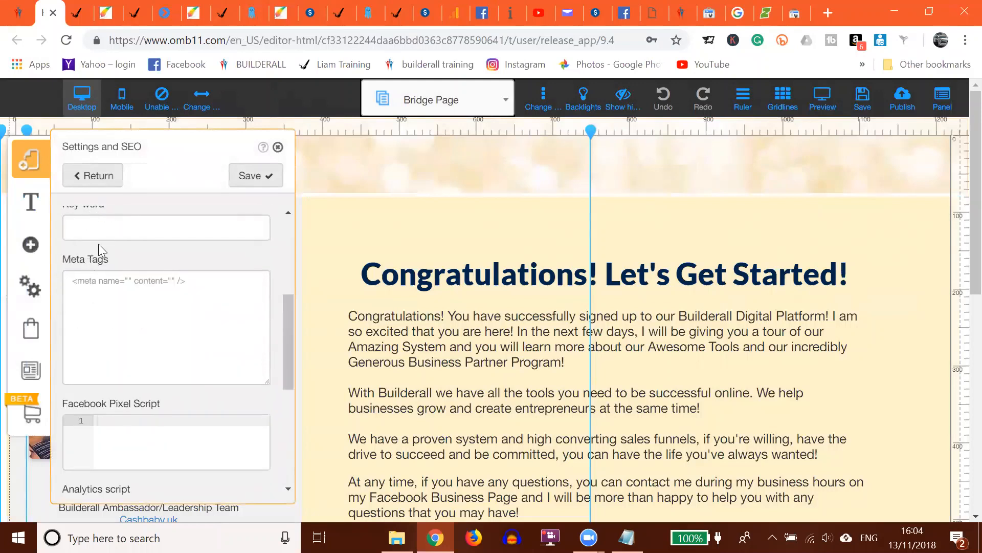
scroll(103, 235, up, 5)
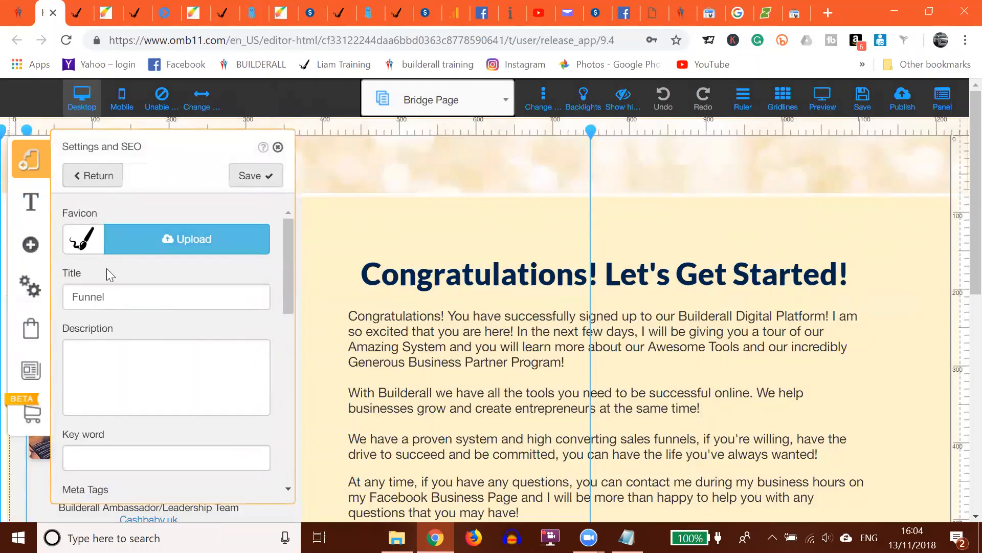
scroll(98, 358, down, 3)
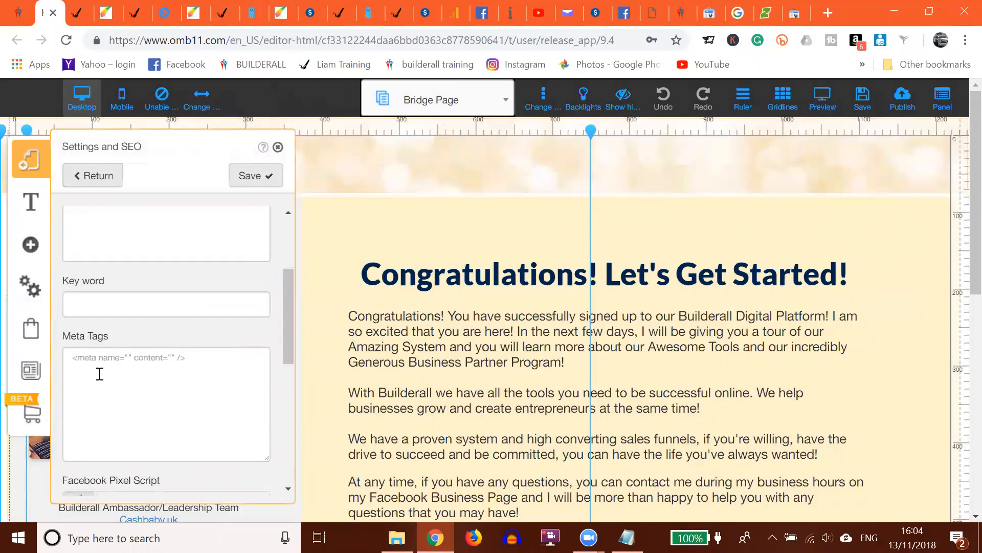
click(73, 359)
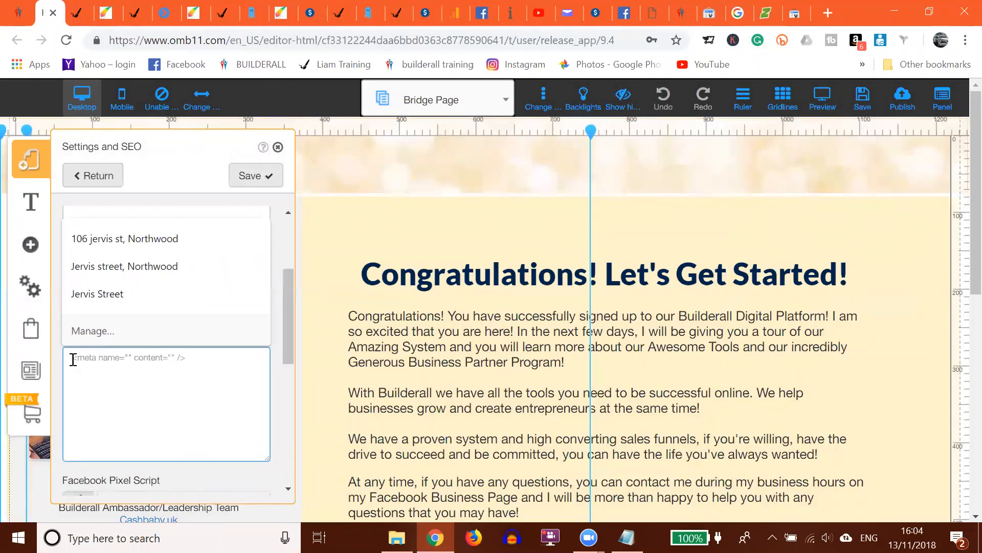
key(ctrl+v)
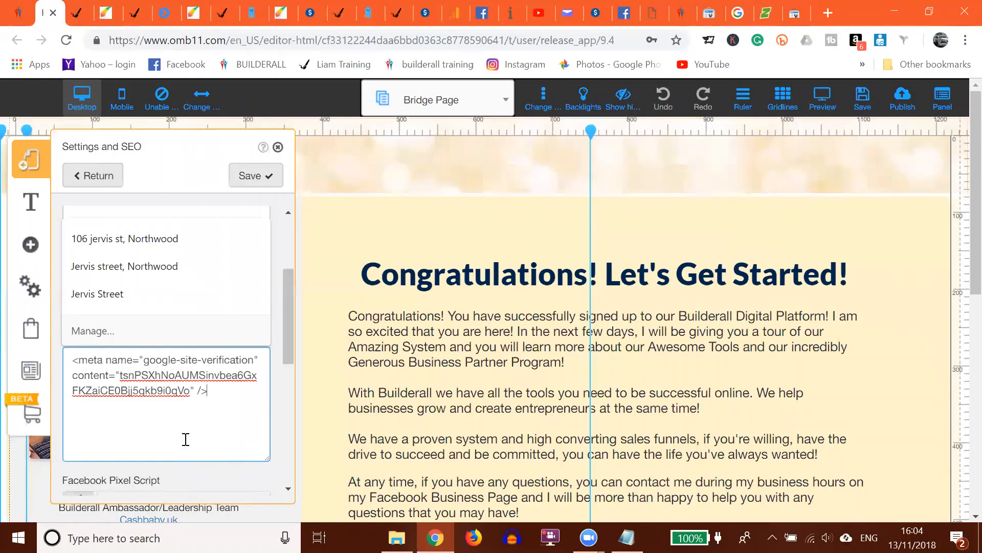
- Enter the keywords "training, builderall training," in the Key word field
click(197, 476)
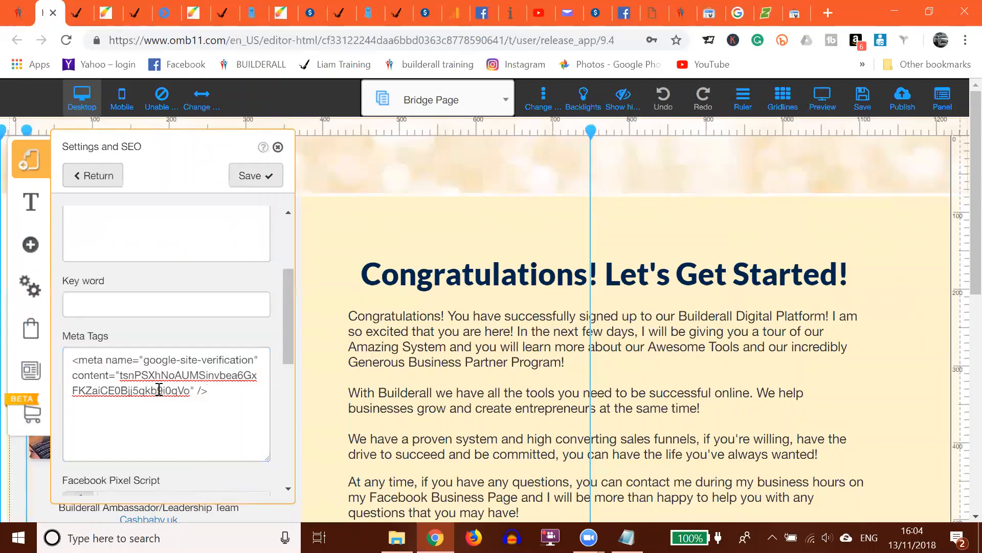
click(103, 307)
text(t)
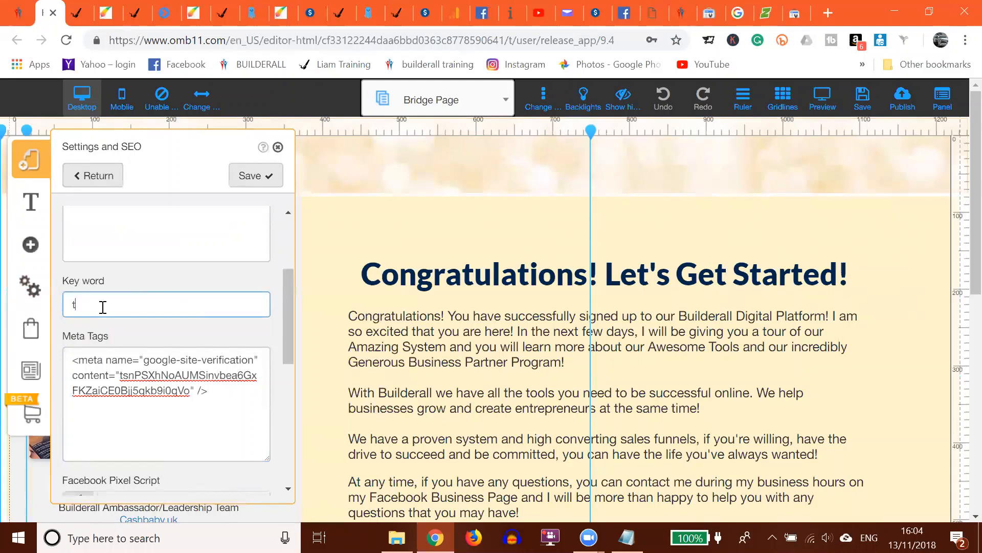
text(raining, builderall tra)
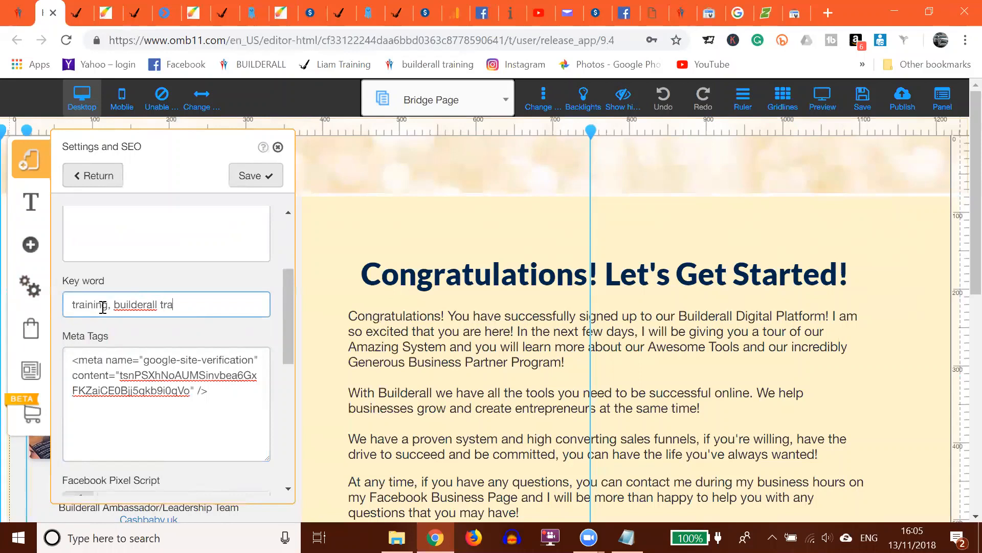
text(ining,)
- Save the layout settings, then save and publish the website
click(246, 177)
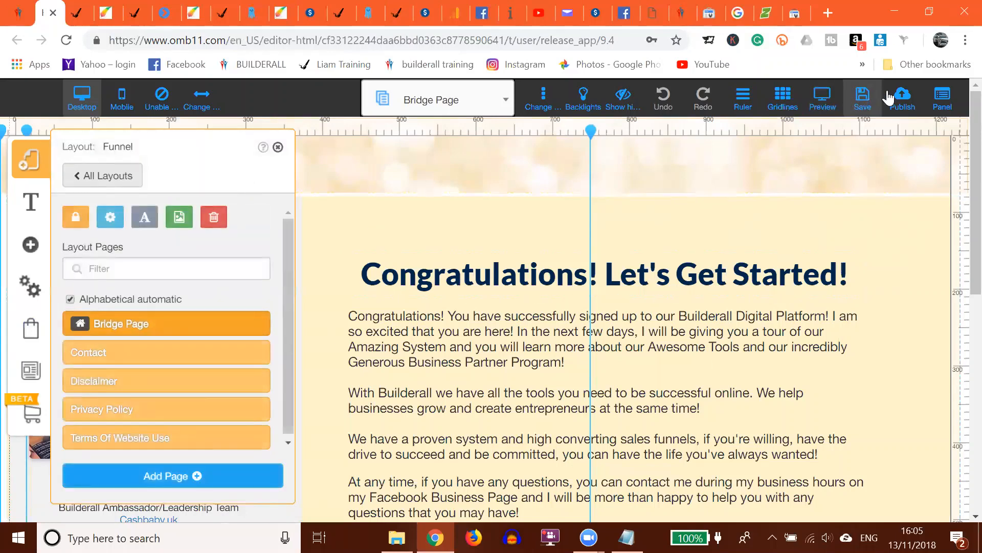
click(862, 100)
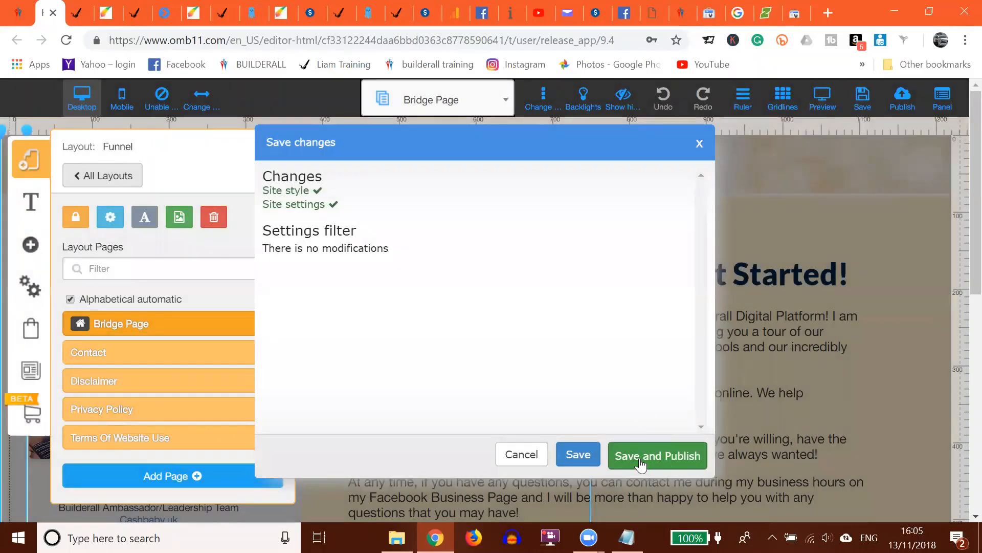
click(640, 460)
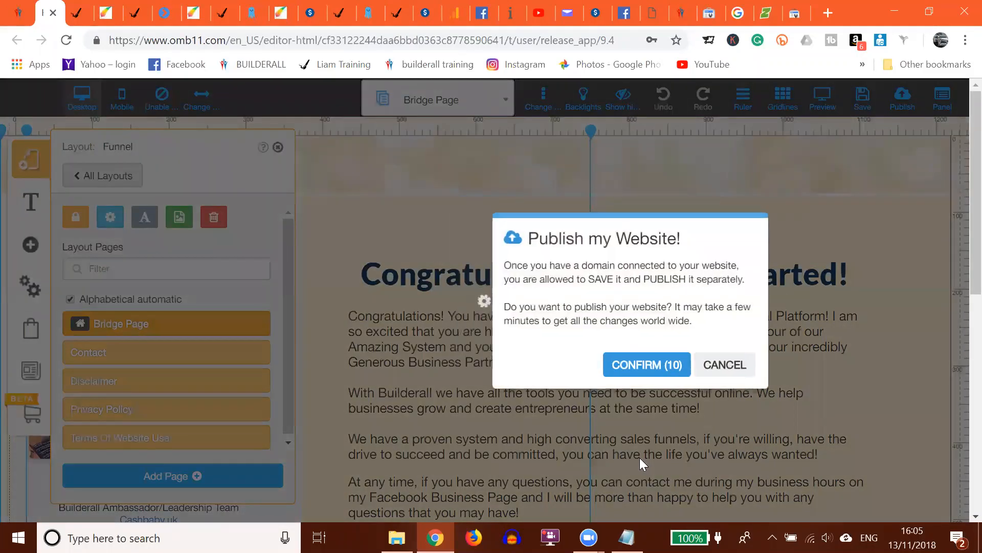
click(640, 363)
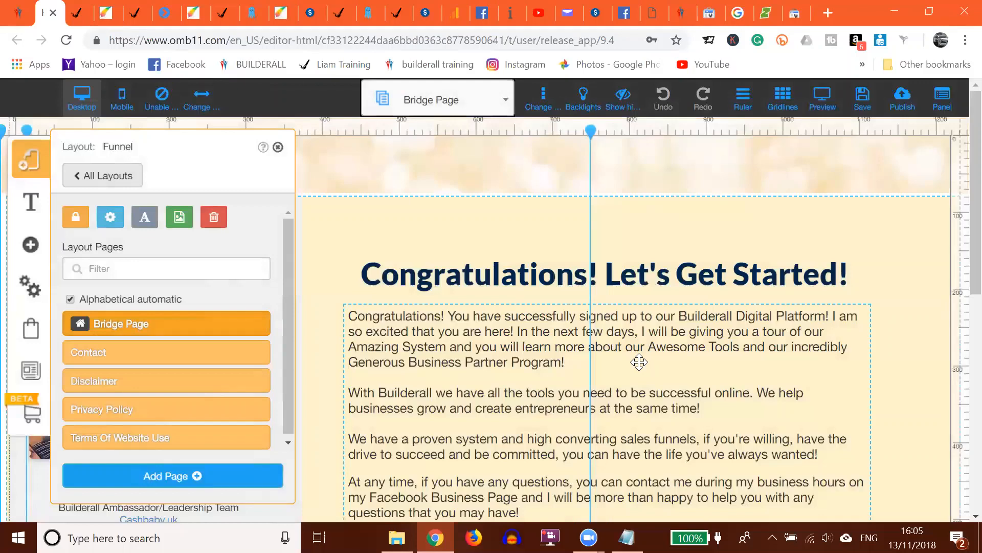
- Return to Search Console and run ownership verification for the new property
click(782, 105)
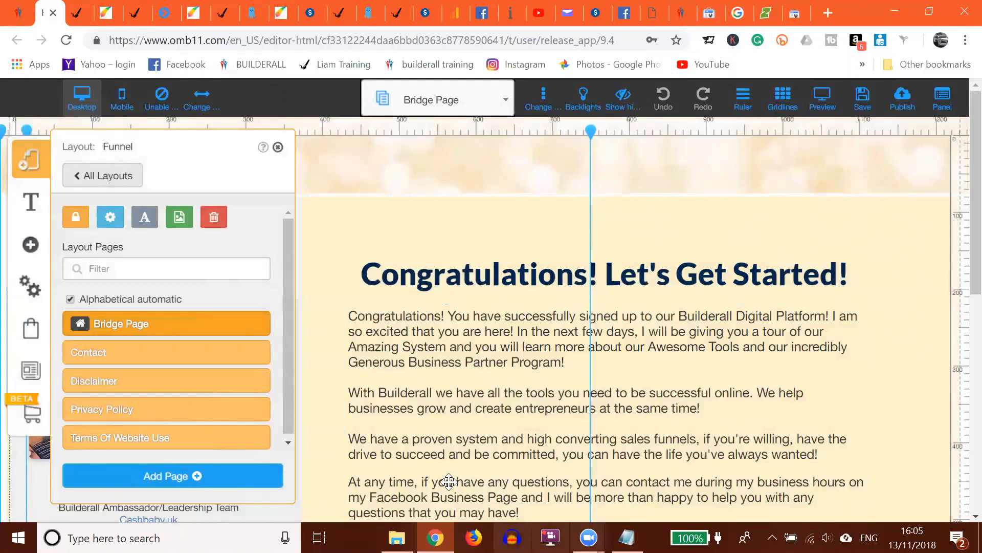
click(795, 15)
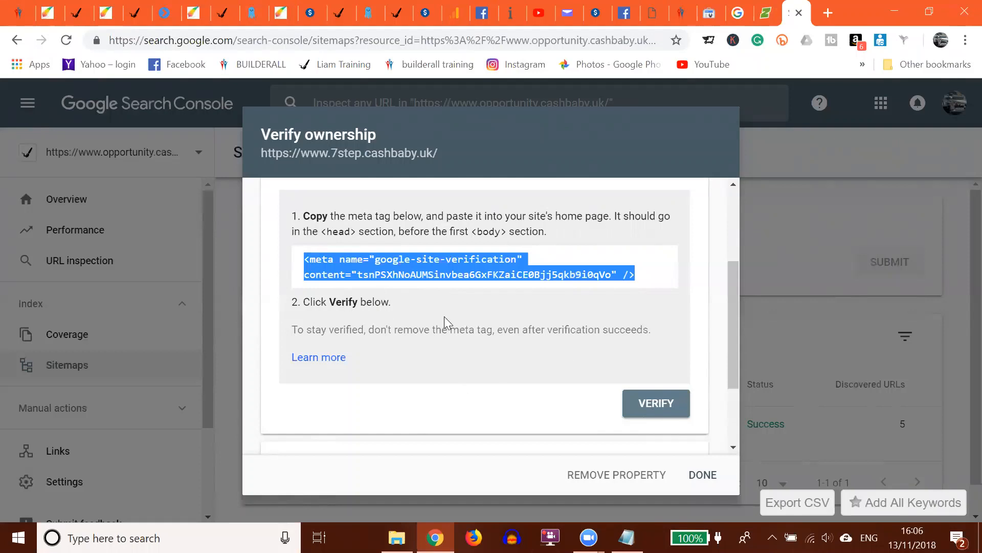
click(666, 404)
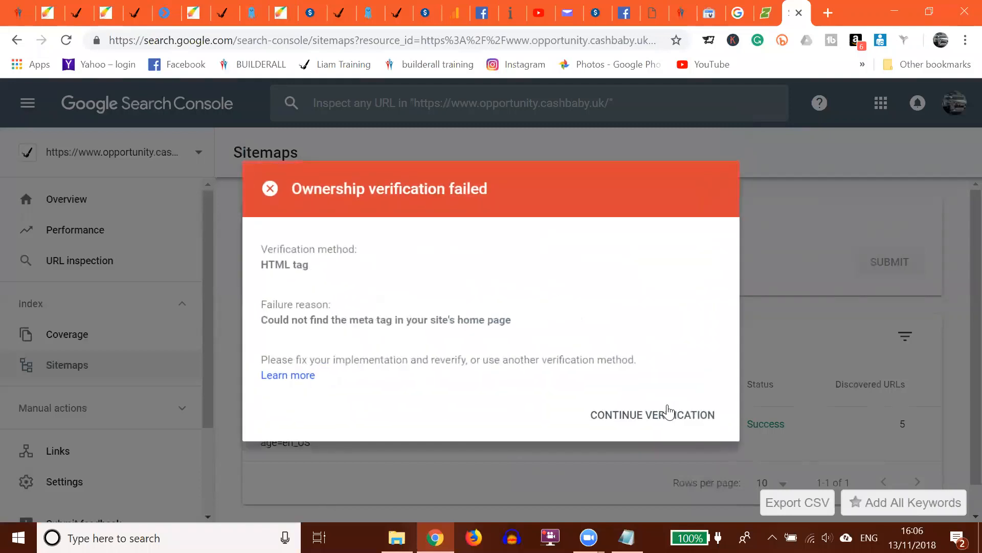
- Try again to verify ownership of the property using the HTML tag method
click(662, 414)
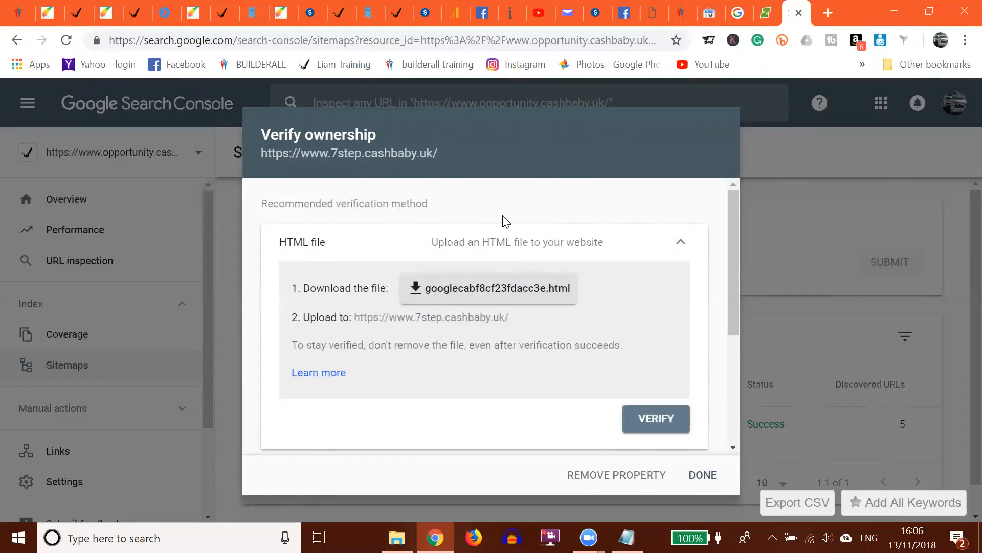
click(499, 249)
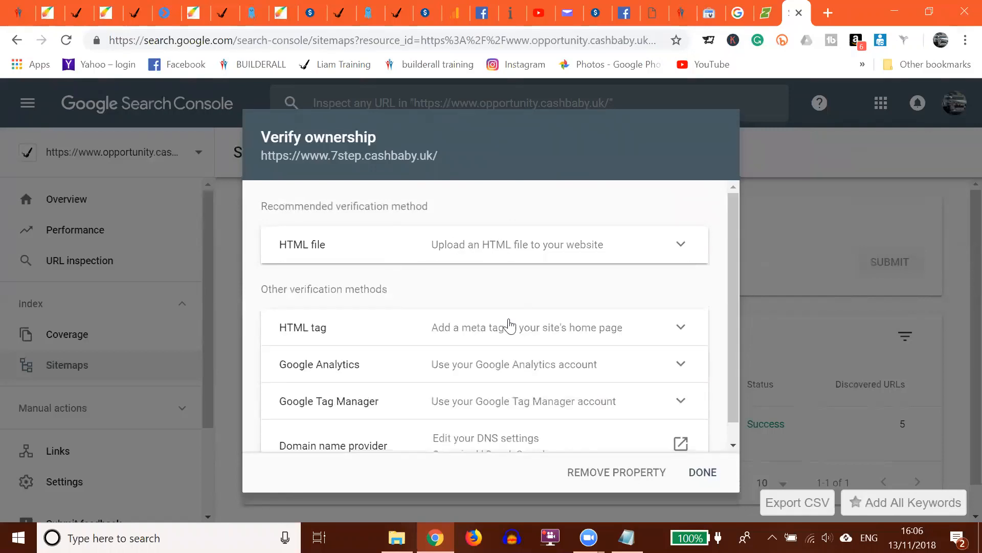
click(522, 331)
scroll(410, 279, down, 3)
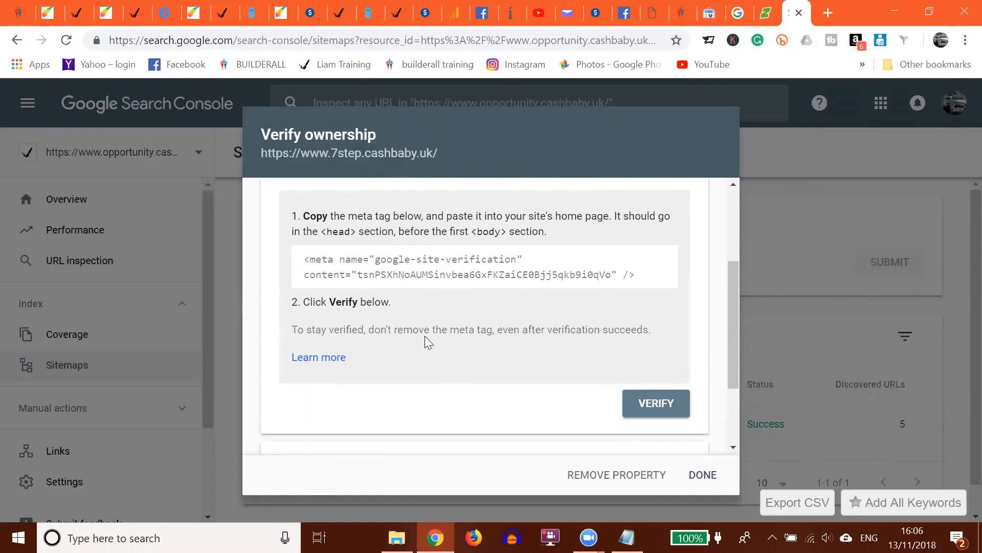
click(657, 404)
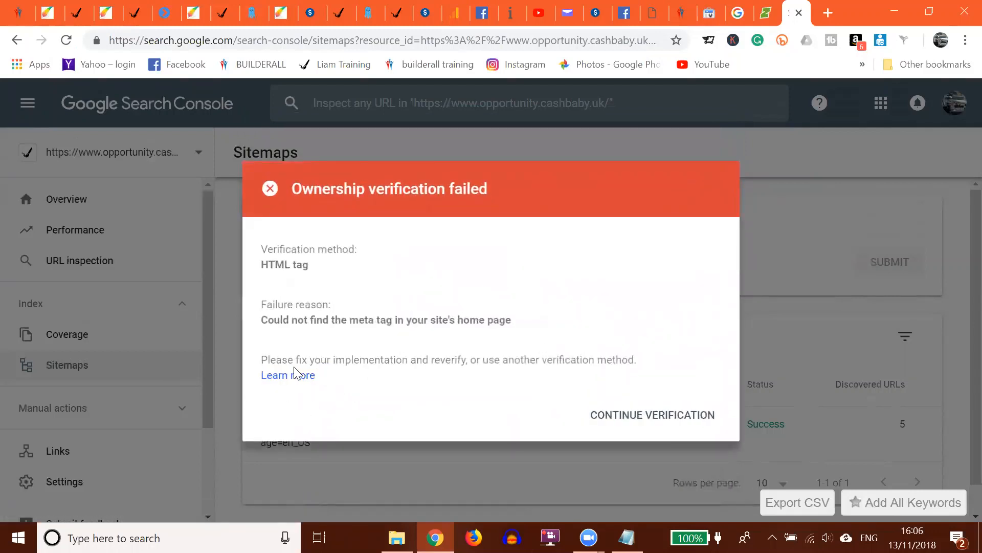
- Reopen the HTML tag verification, rerun Verify for the 7step.cashbaby.uk property, and close the result dialog
click(652, 416)
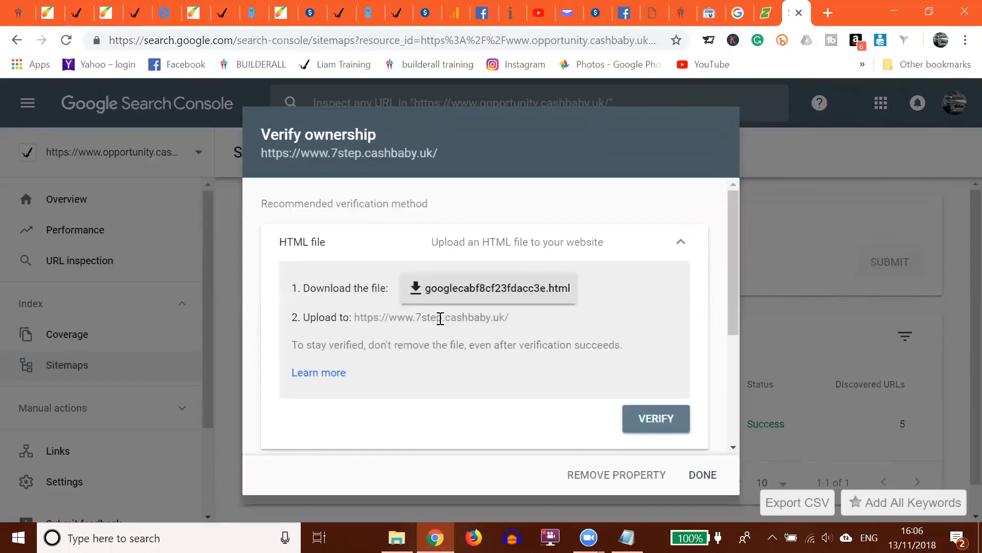
click(507, 241)
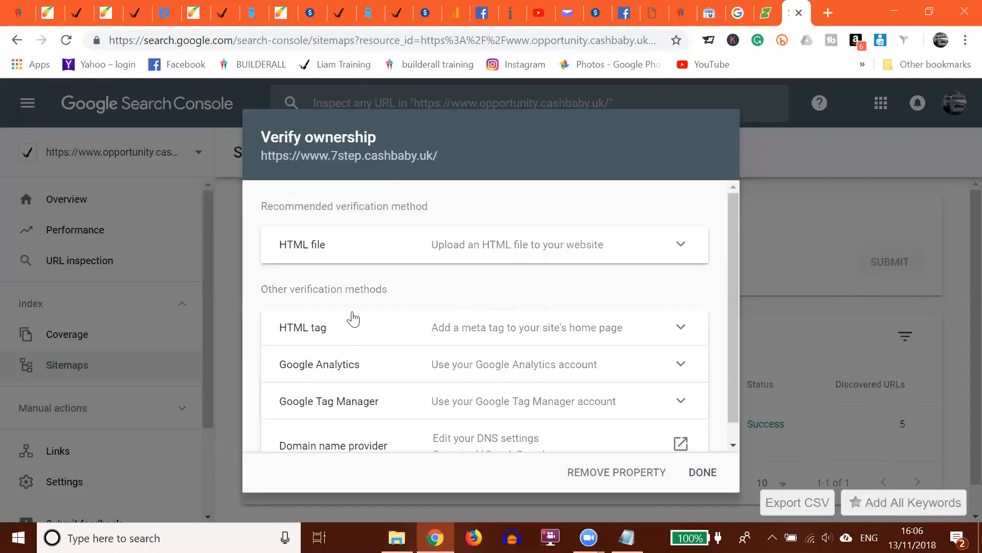
click(507, 338)
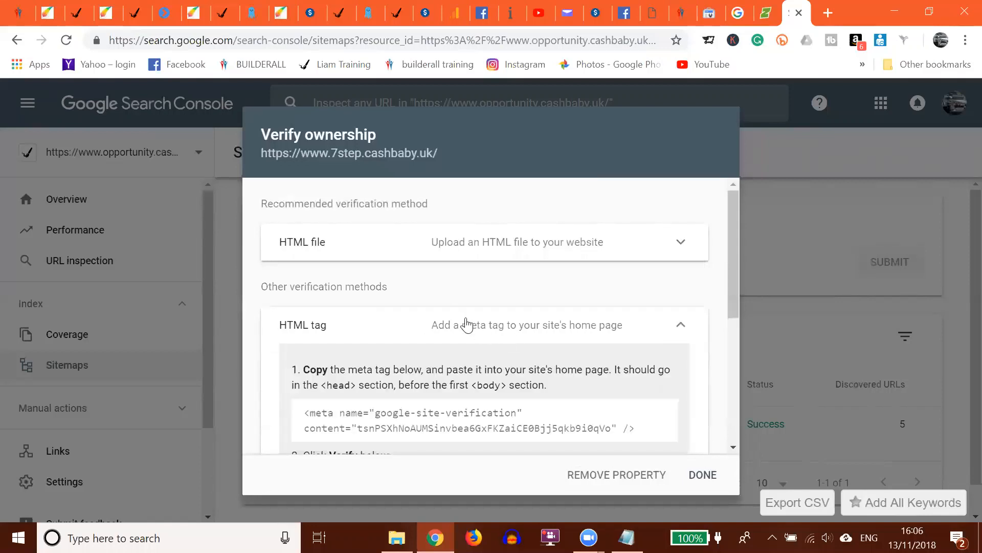
scroll(467, 324, down, 1)
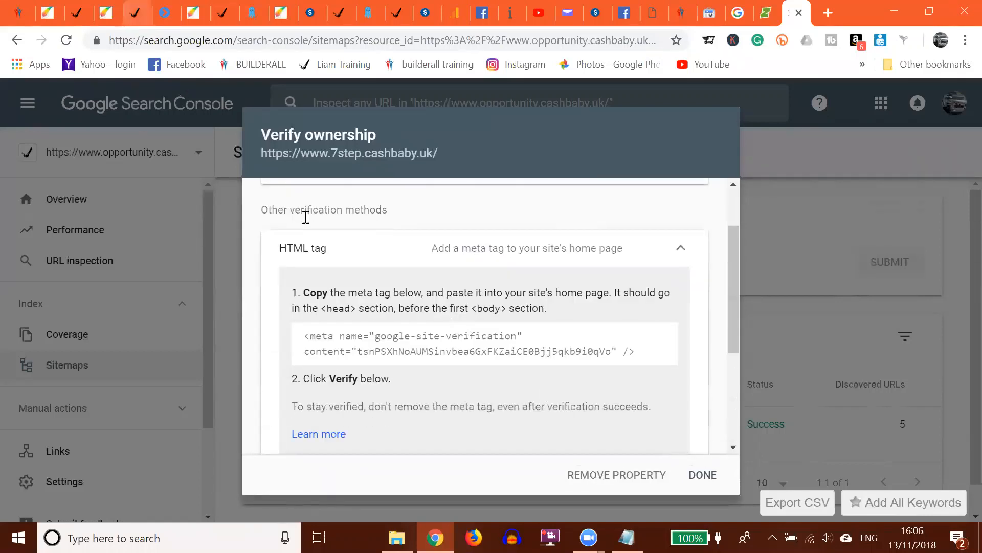
click(49, 13)
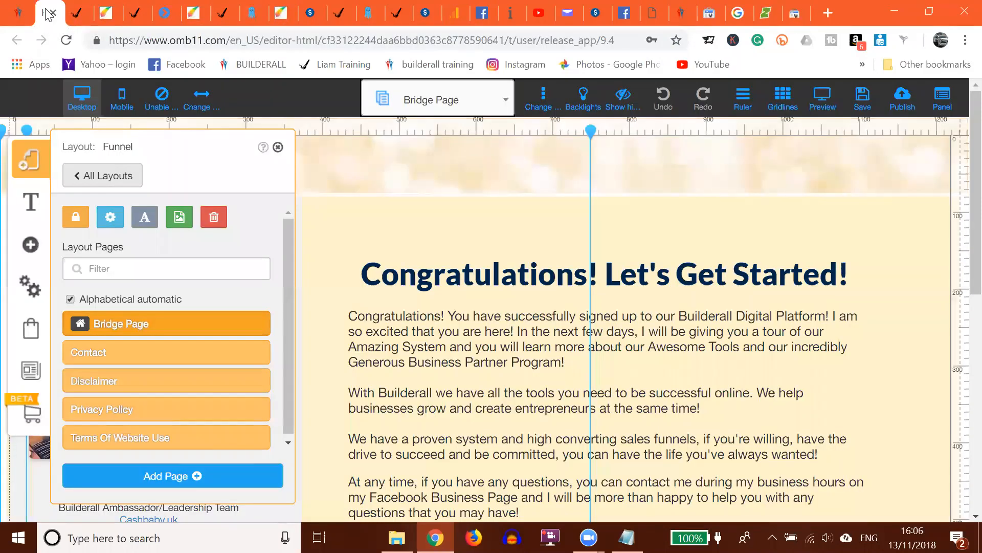
click(795, 16)
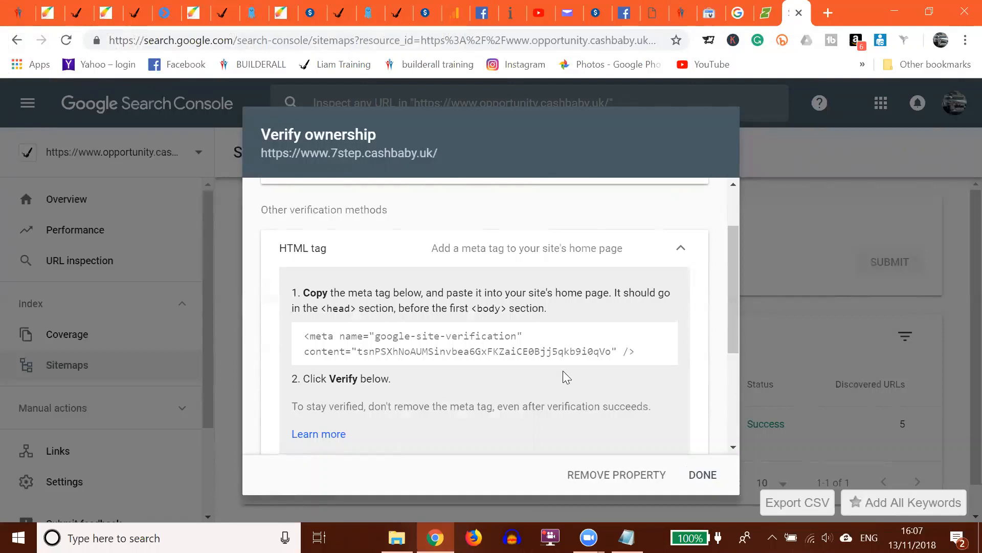
scroll(517, 285, down, 1)
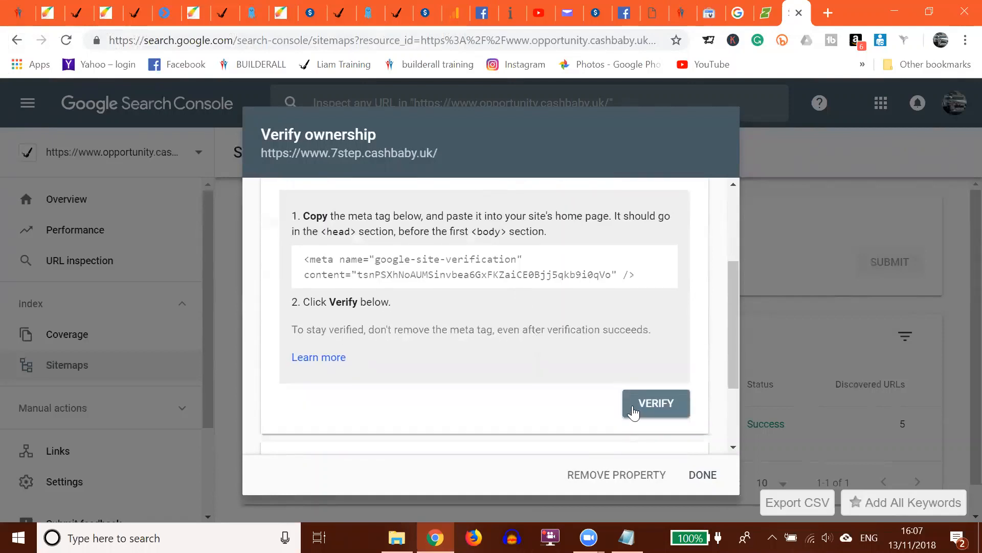
click(661, 406)
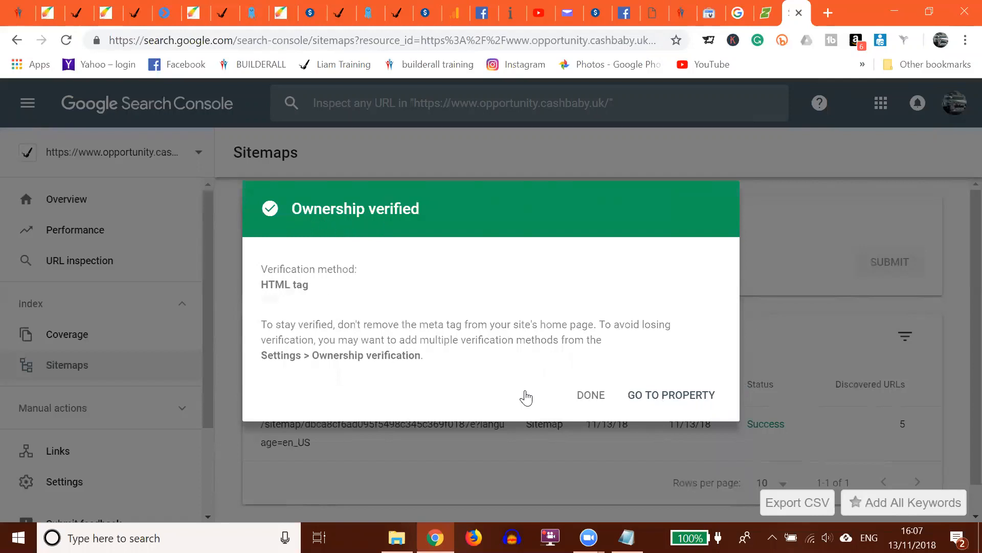
click(590, 397)
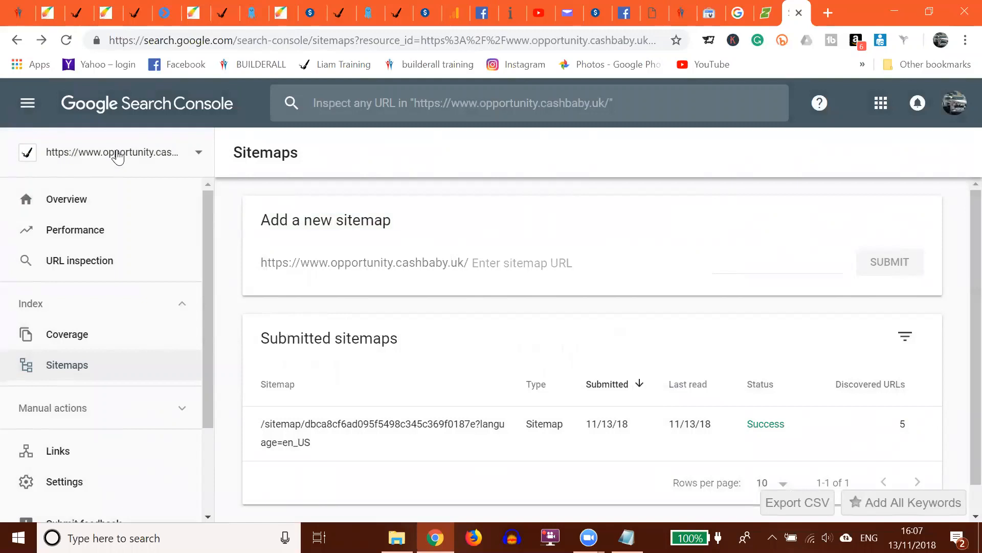
click(117, 157)
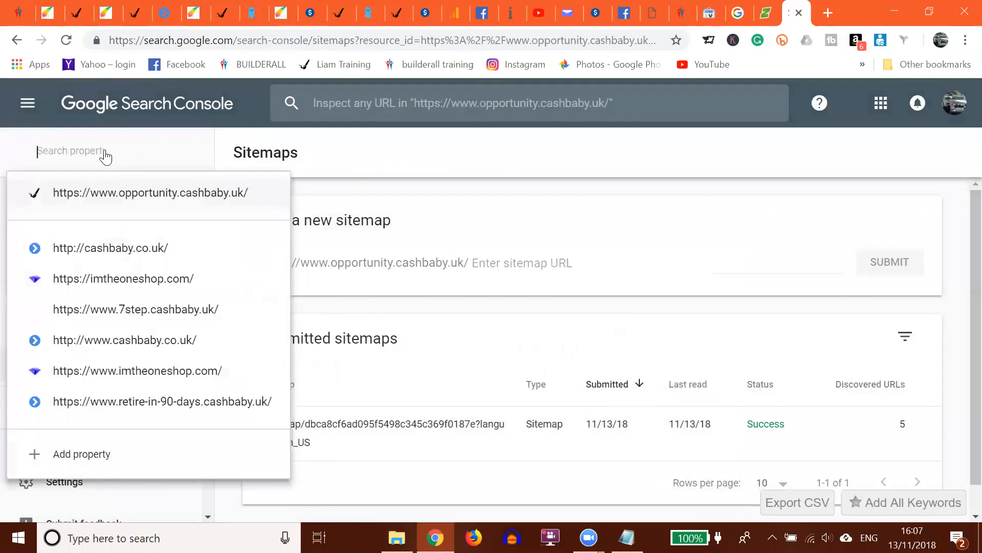
click(128, 310)
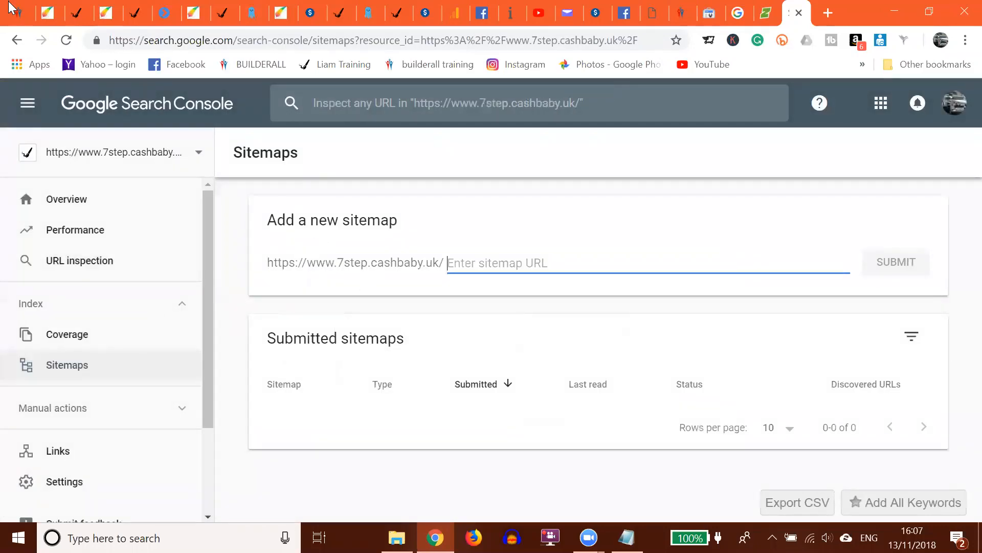
click(82, 160)
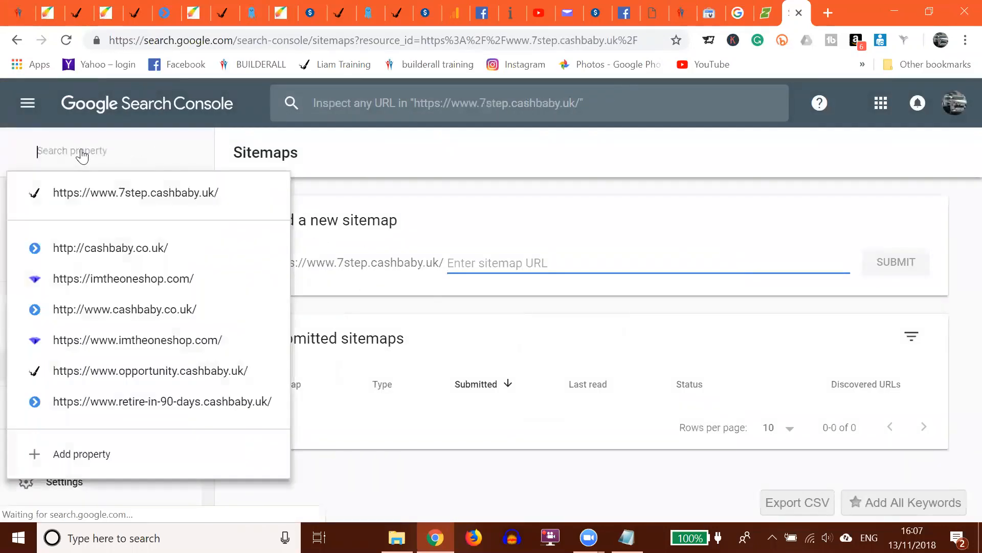
click(95, 193)
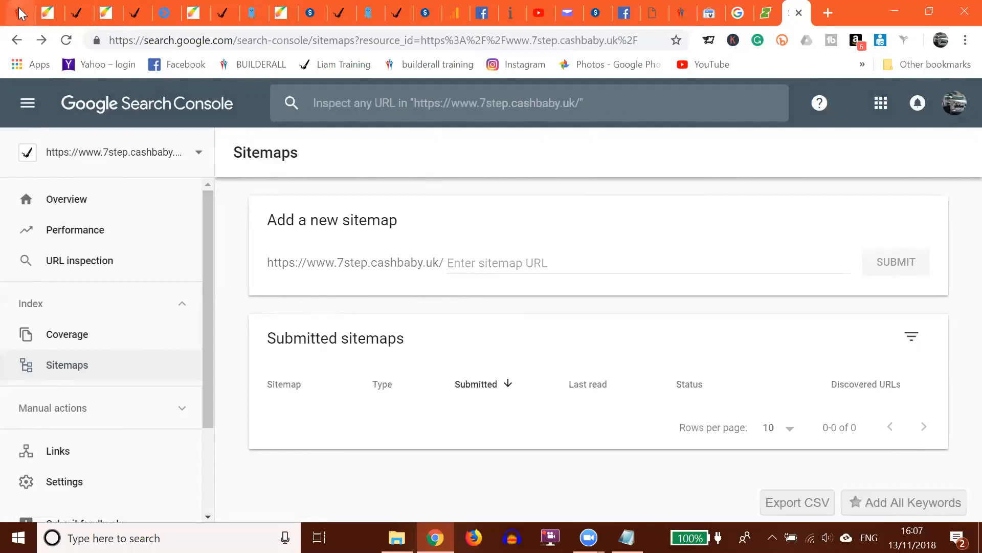
- In the Builderall editor's Settings and SEO, create the site's sitemap and copy its link
click(47, 14)
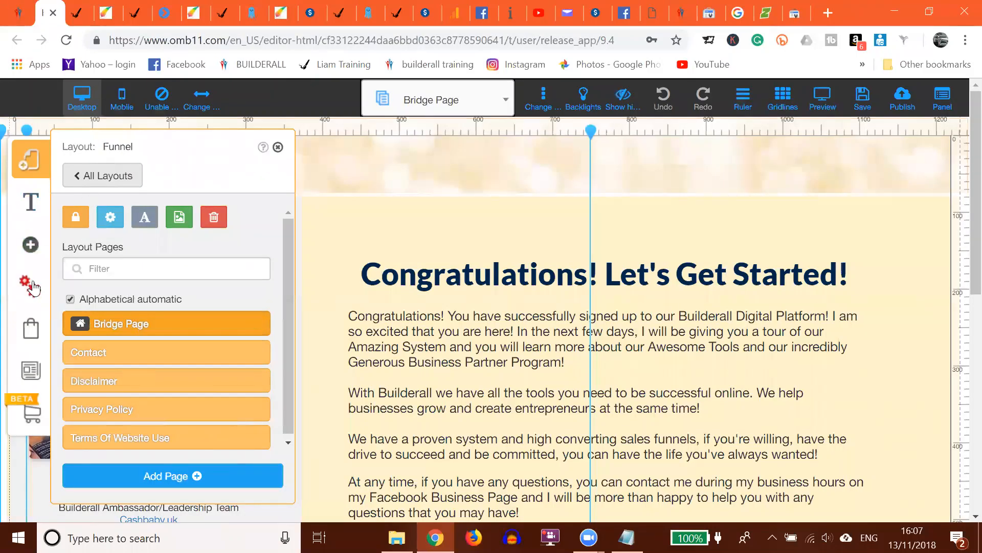
click(34, 294)
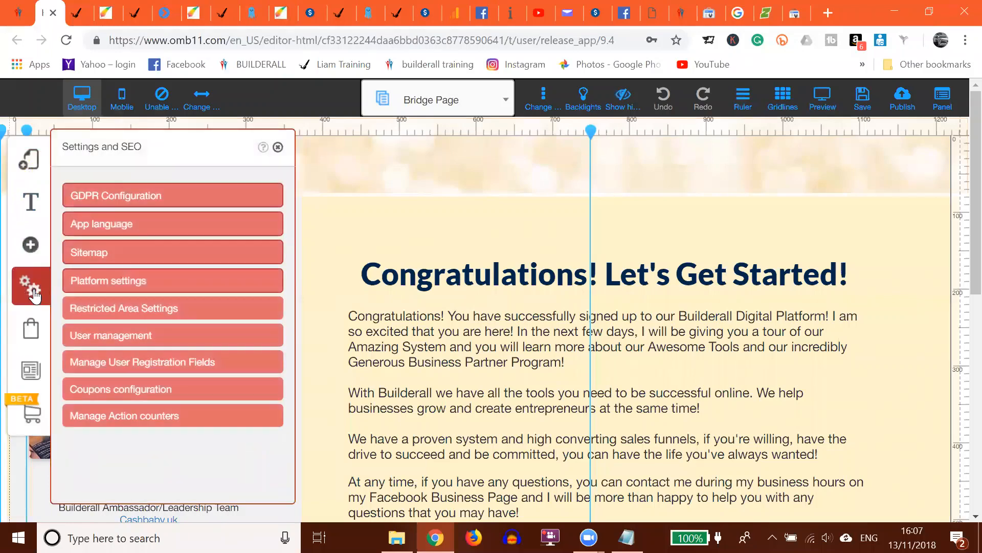
click(84, 255)
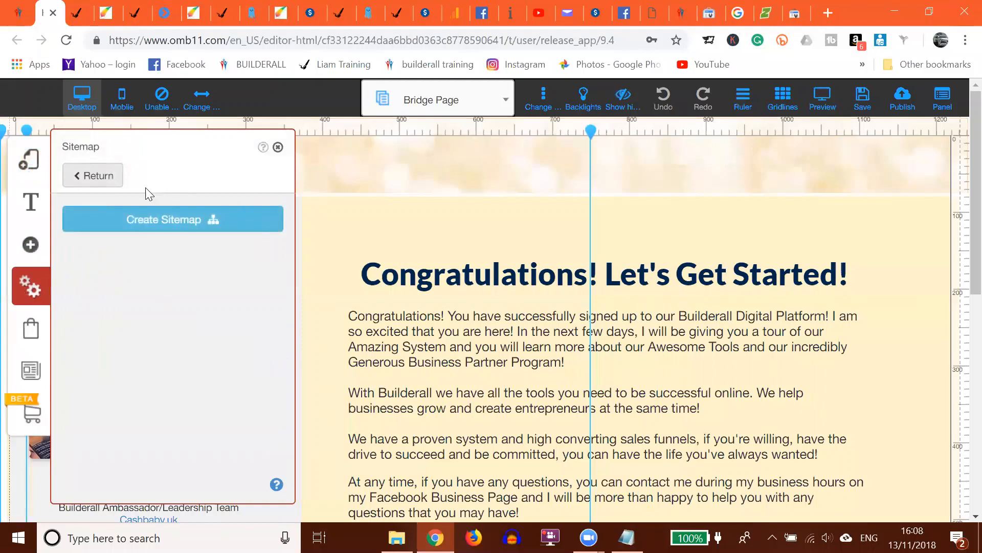
click(158, 223)
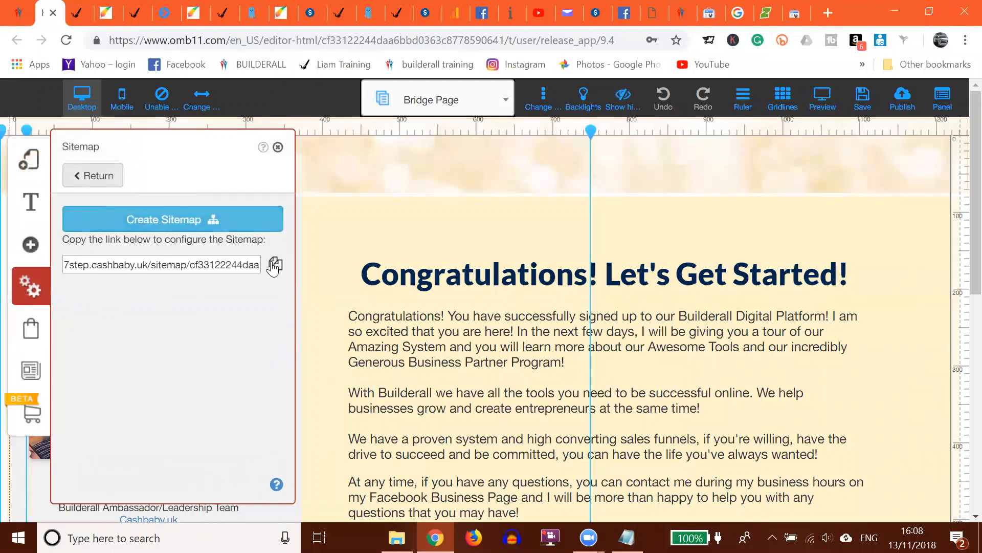
click(275, 265)
click(795, 14)
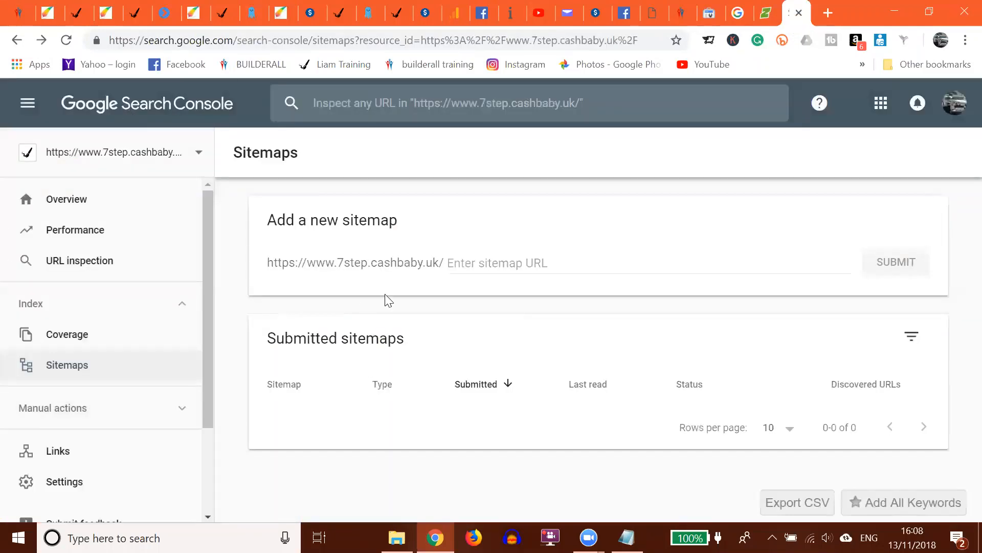
right_click(488, 263)
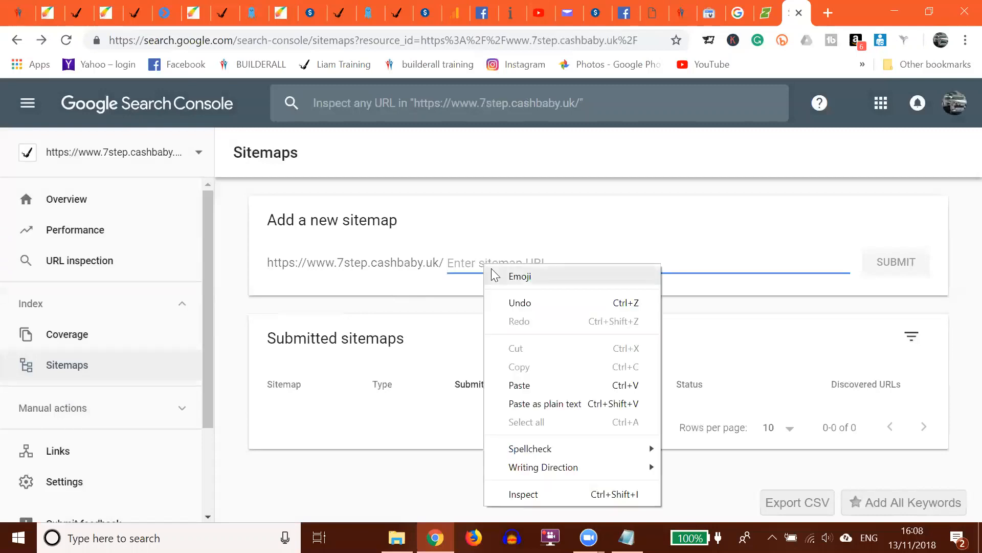
click(528, 389)
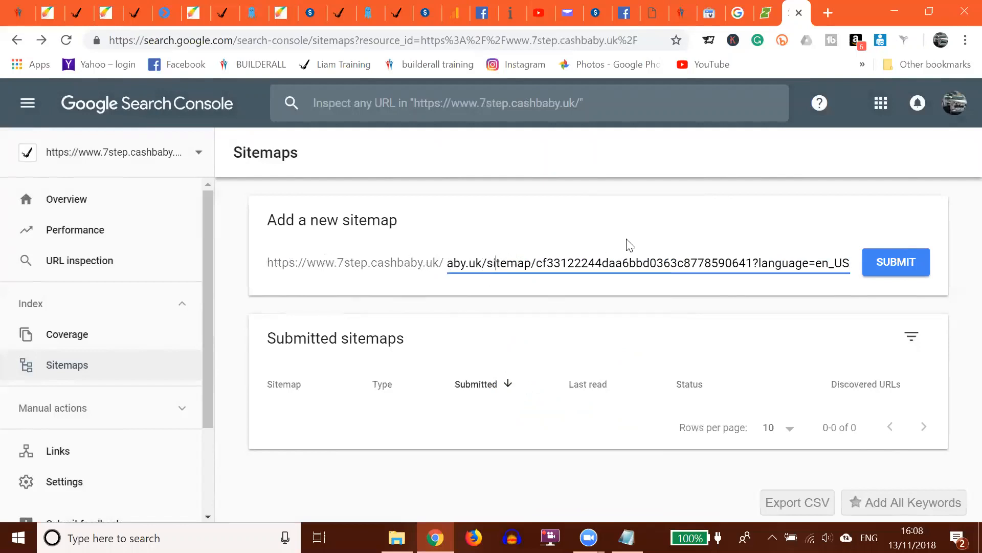
key(Left)
key(Left)
key(Left)
key(Left)
key(Left)
key(Left)
key(Left)
key(Left)
key(Left)
key(Left)
key(Left)
key(Left)
key(Left)
key(Left)
key(Left)
key(Left)
key(Left)
key(Left)
key(Left)
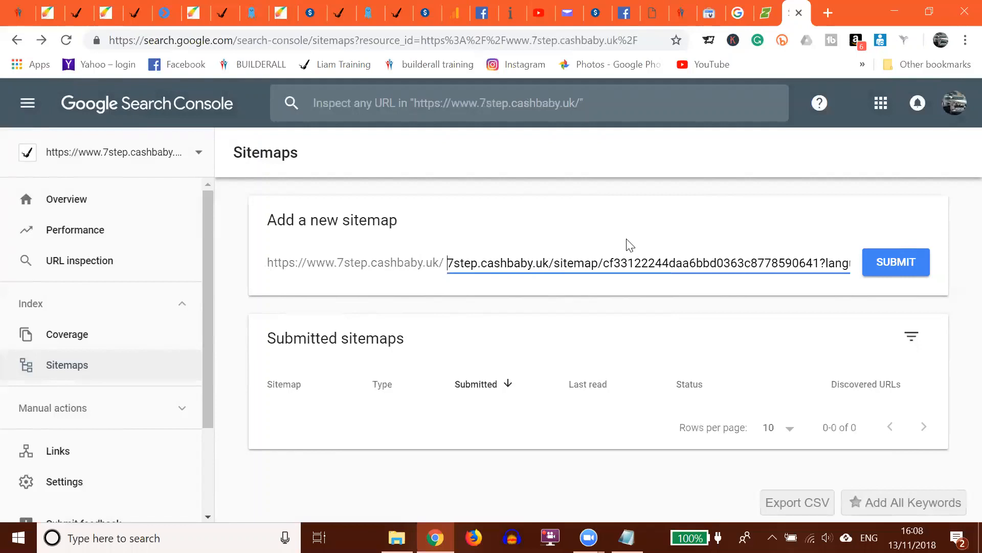
key(Delete)
key(Delete)
key(Delete)
key(Delete)
key(Delete)
key(Delete)
key(Delete)
key(Delete)
key(Delete)
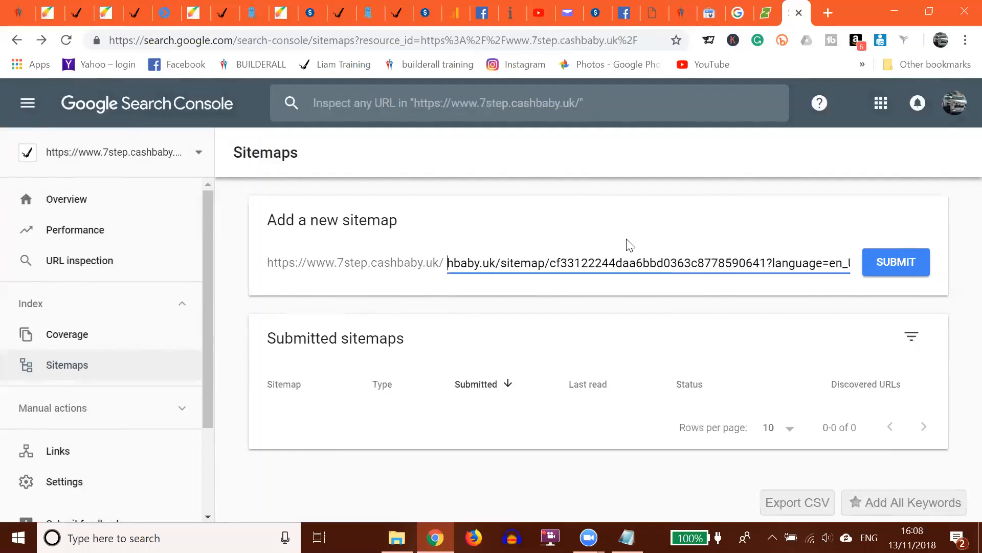
key(Delete)
key(Delete)
key(Delete)
key(Delete)
key(Delete)
key(Delete)
key(Delete)
key(Delete)
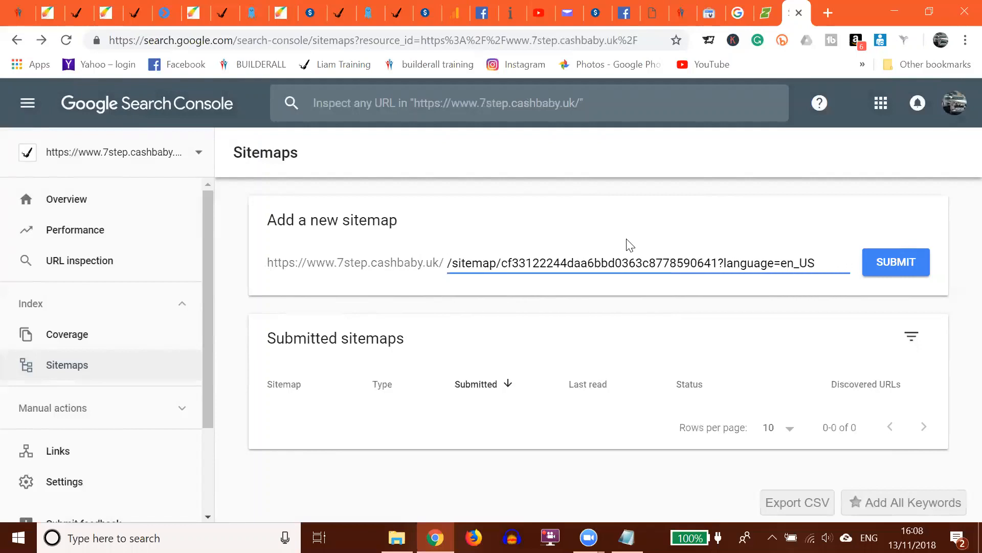
key(Delete)
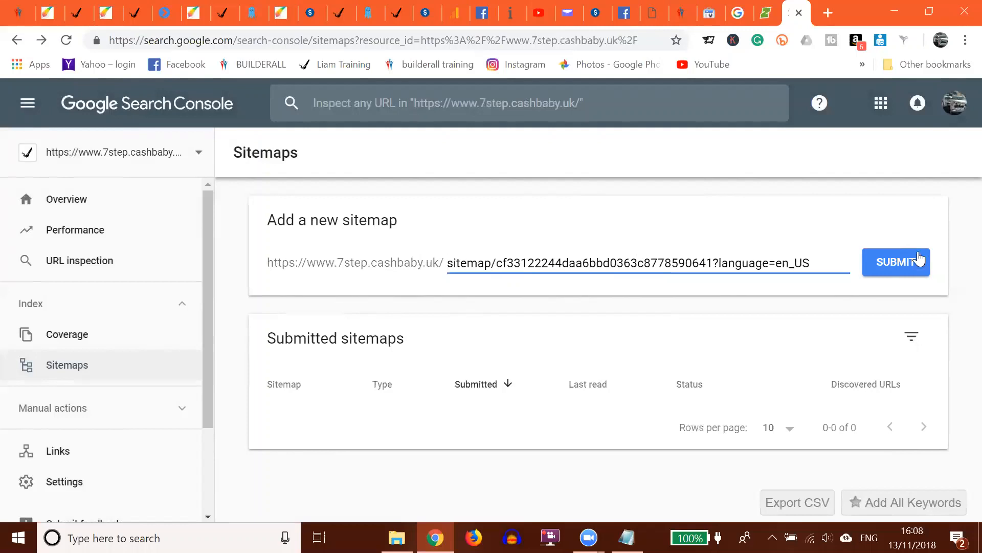
click(899, 265)
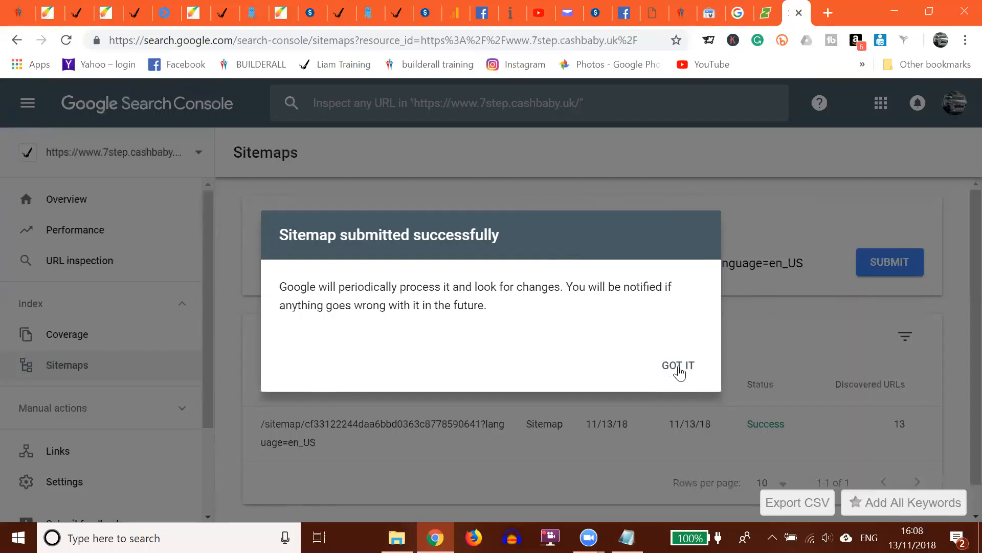
click(679, 371)
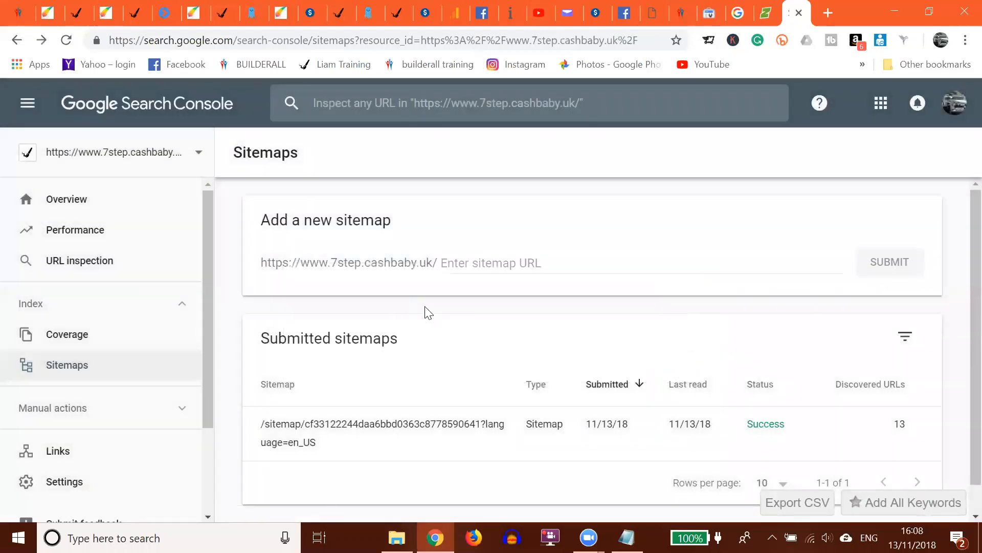